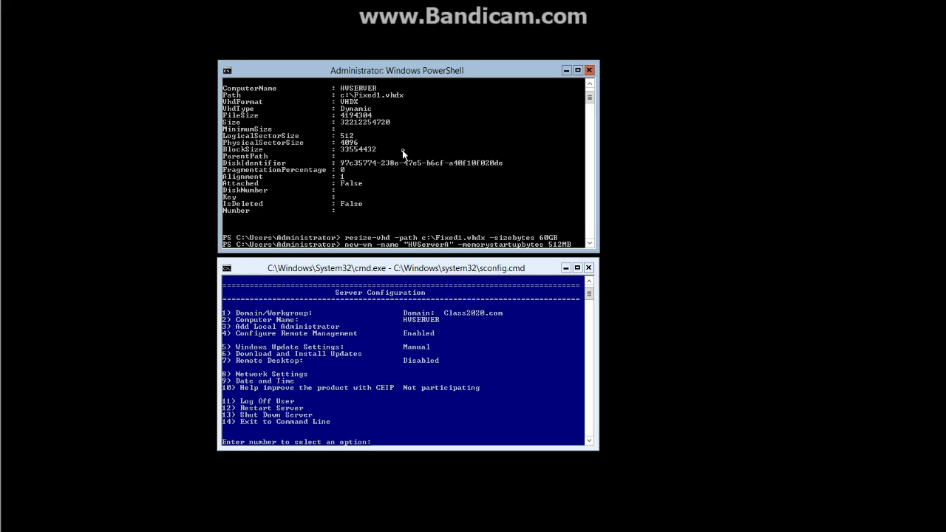
Finish the new-vm command with -VHD c:\Fixed1.vhdx and run it to create HVServerA.
type("VHD c:\\Fixed1.vhdx")
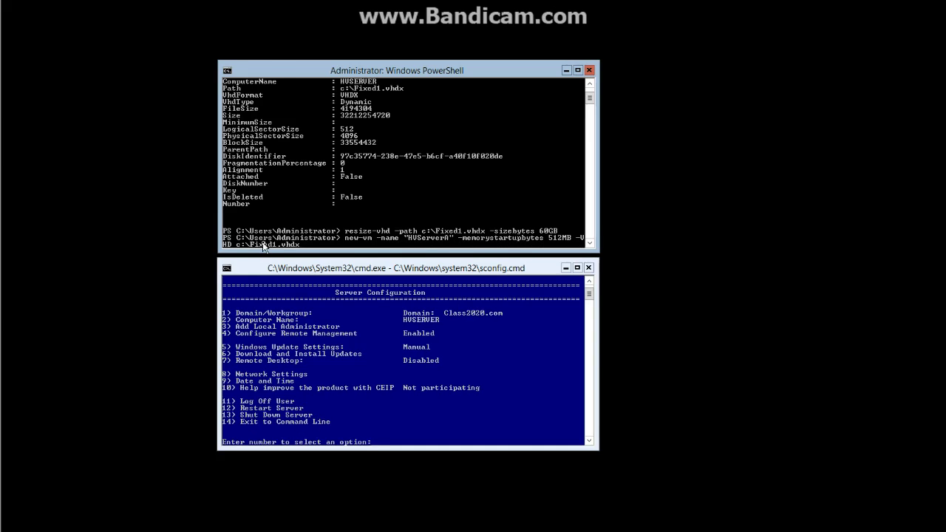
key("Return")
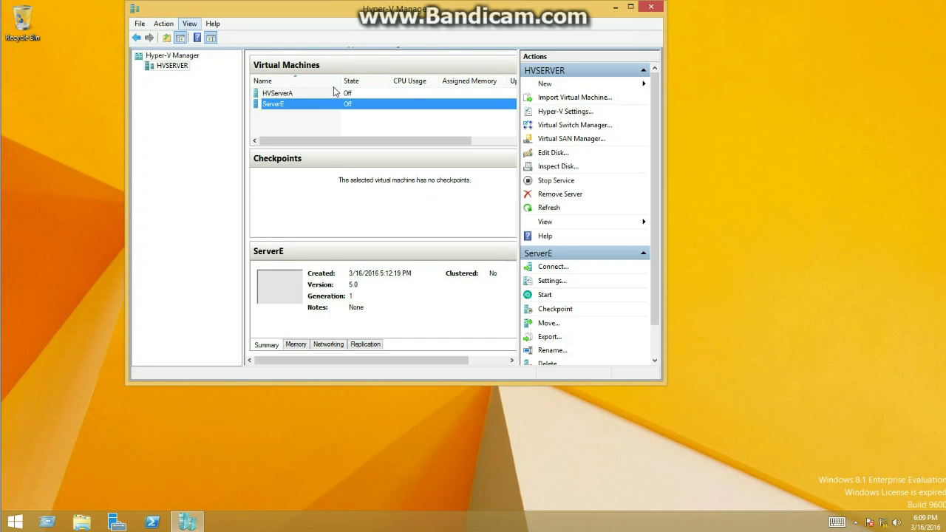
Select HVServerA in the Virtual Machines list and open its Settings.
left_click(366, 115)
left_click_drag(310, 14, 350, 72)
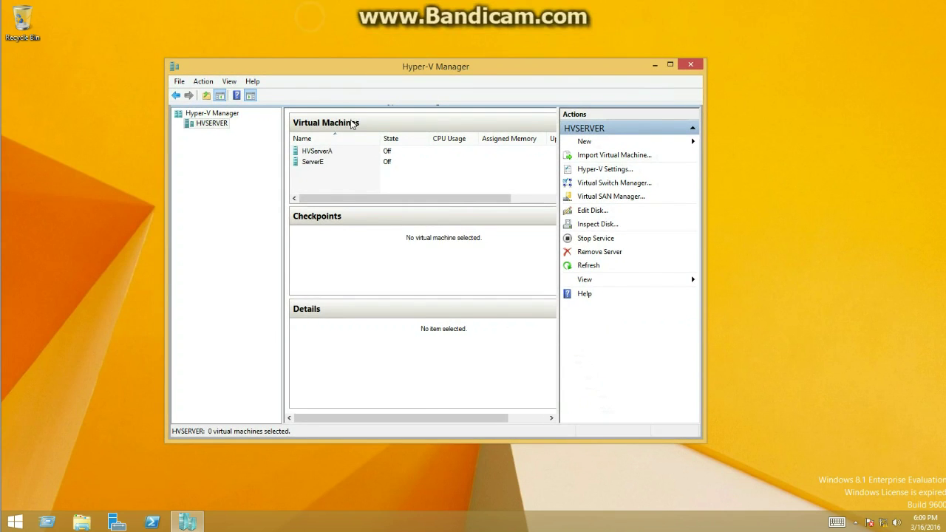
left_click(325, 148)
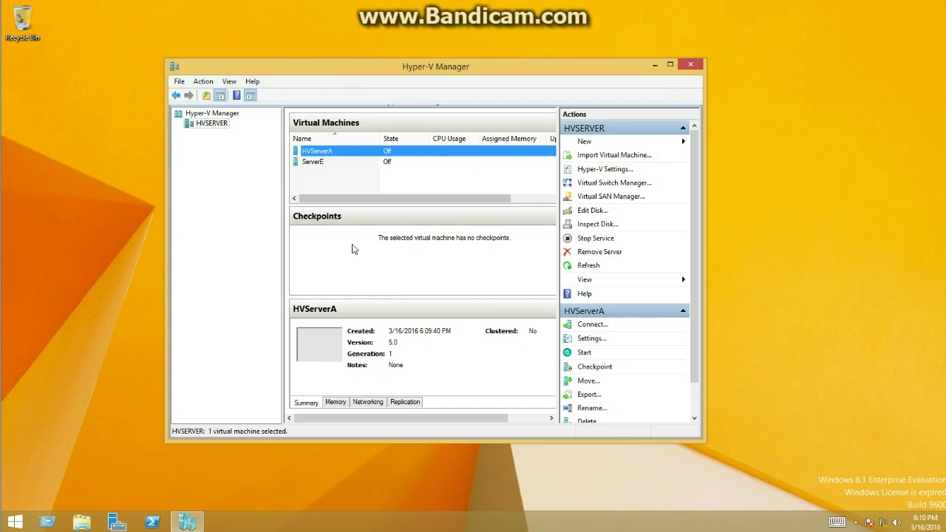
right_click(318, 156)
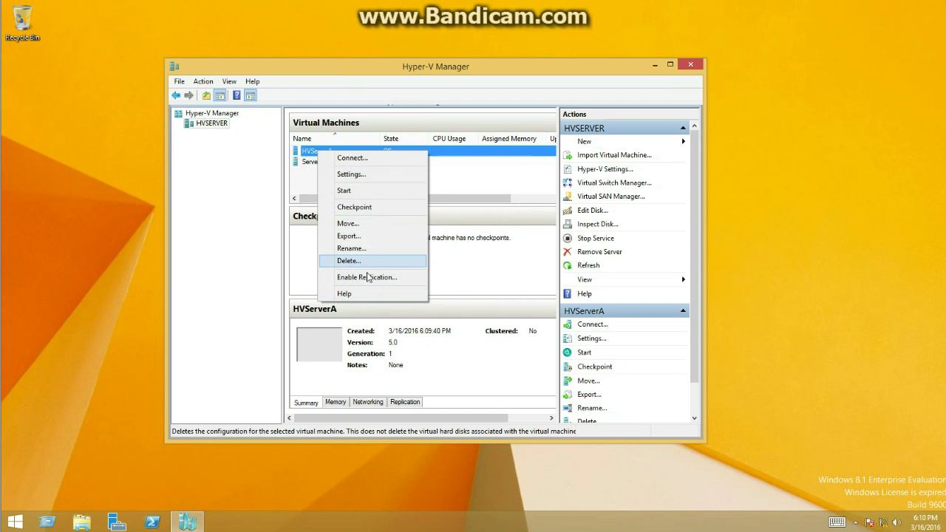
left_click(350, 175)
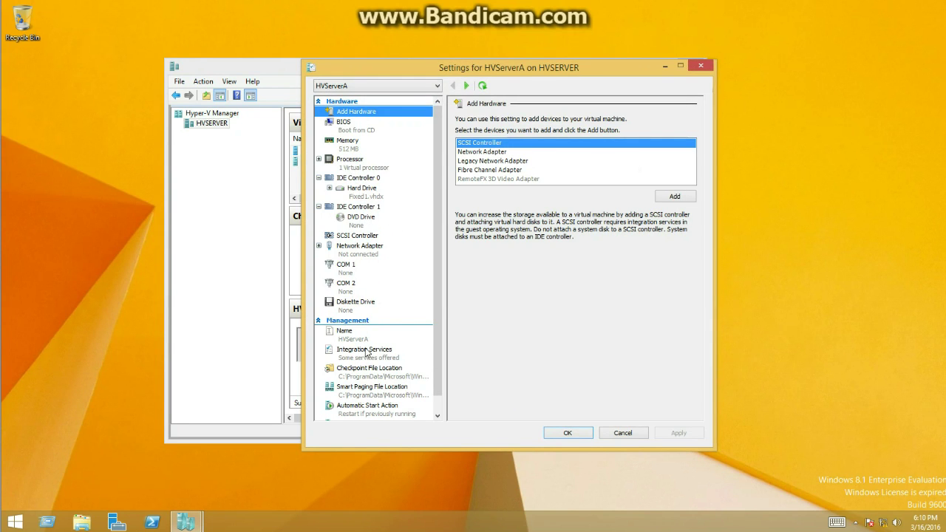
Show the Advanced Features page of HVServerA's IDE hard drive.
left_click(370, 189)
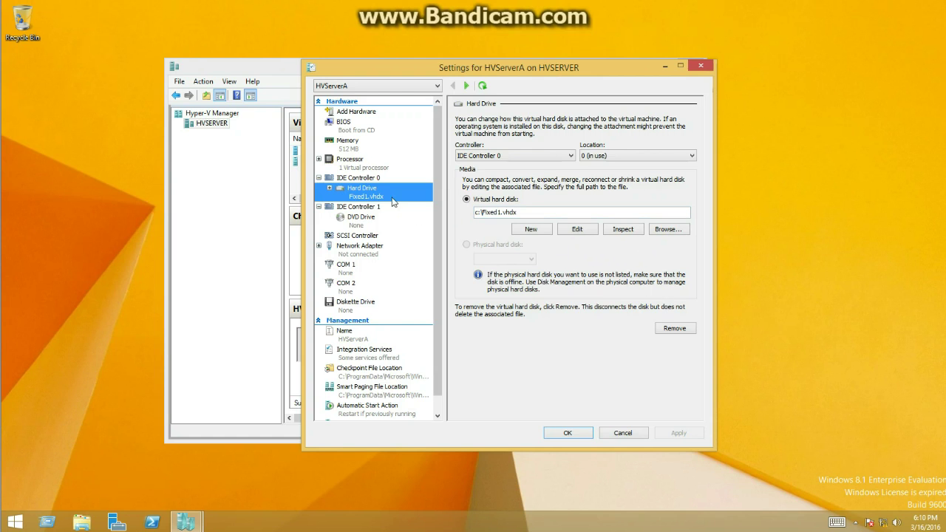
right_click(360, 192)
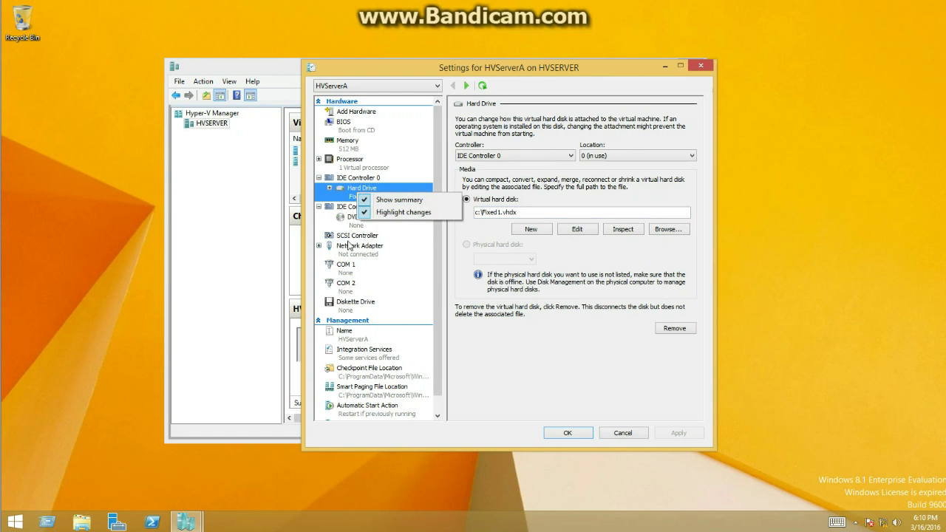
left_click(351, 236)
left_click(362, 195)
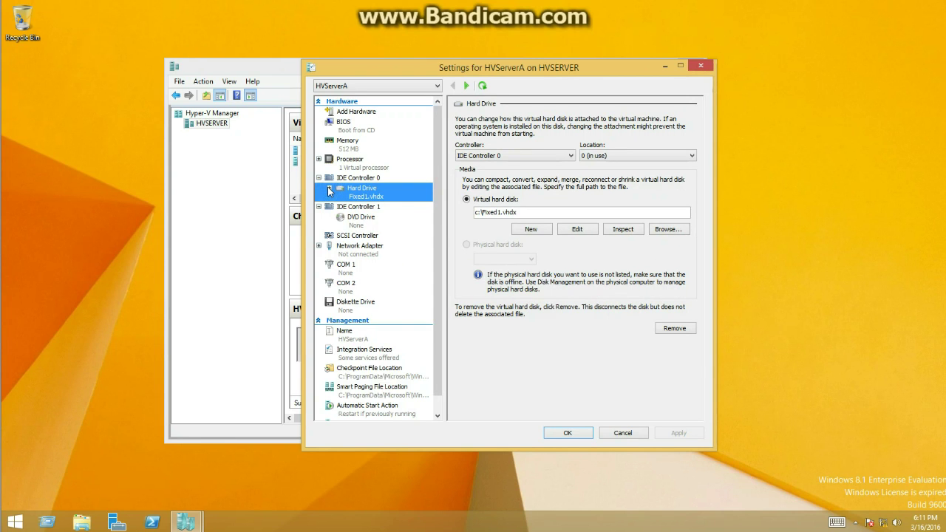
left_click(329, 190)
left_click(359, 208)
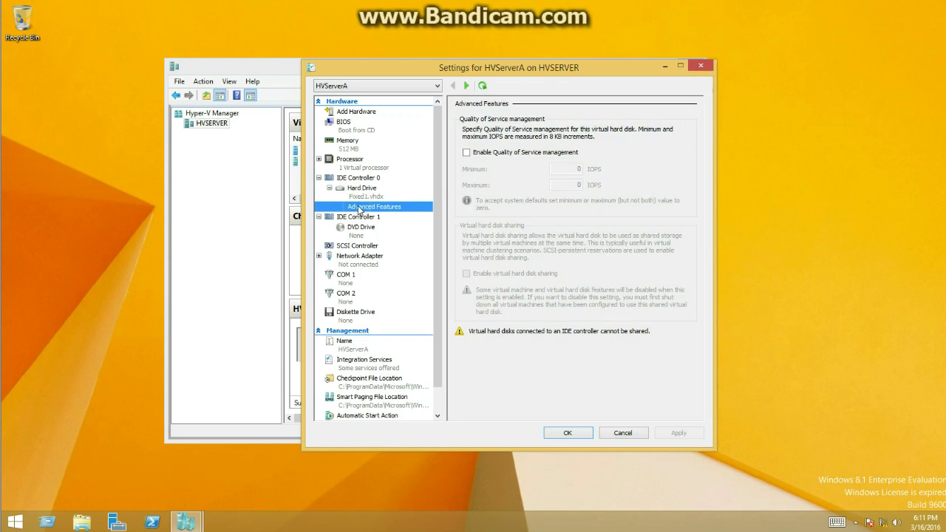
Enable Quality of Service management with a 50 IOPS minimum, apply, and close settings.
left_click(482, 156)
left_click_drag(569, 167, 596, 169)
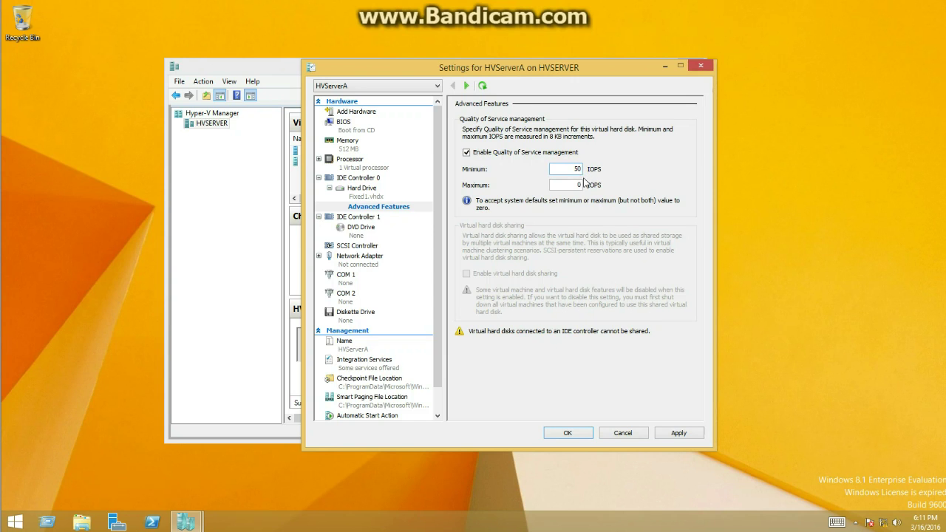
left_click(579, 185)
left_click(669, 432)
left_click(568, 433)
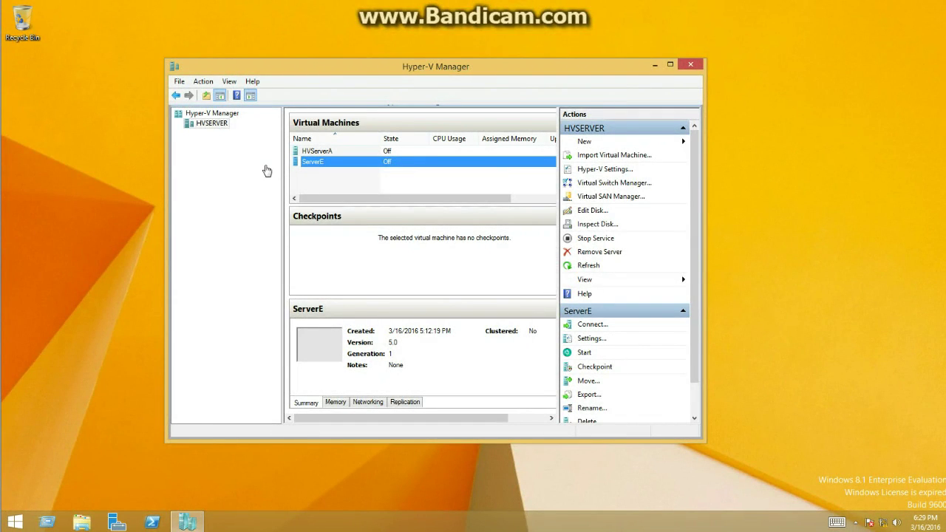
Start a new virtual hard disk for ServerE's SCSI controller hard drive.
right_click(325, 164)
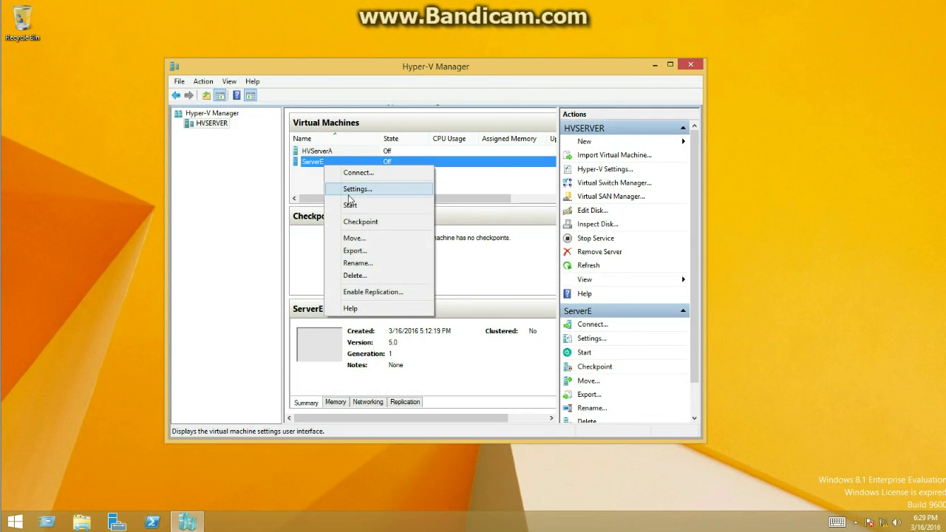
left_click(352, 190)
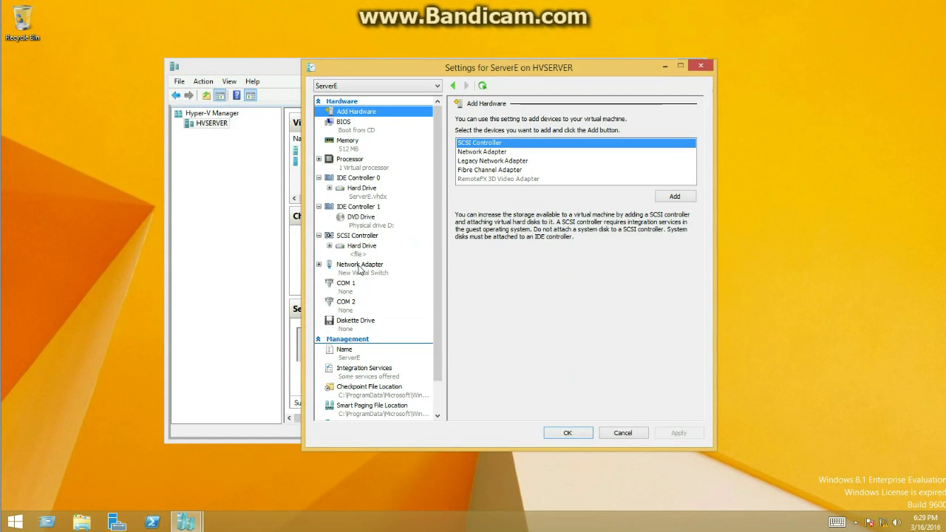
left_click(362, 249)
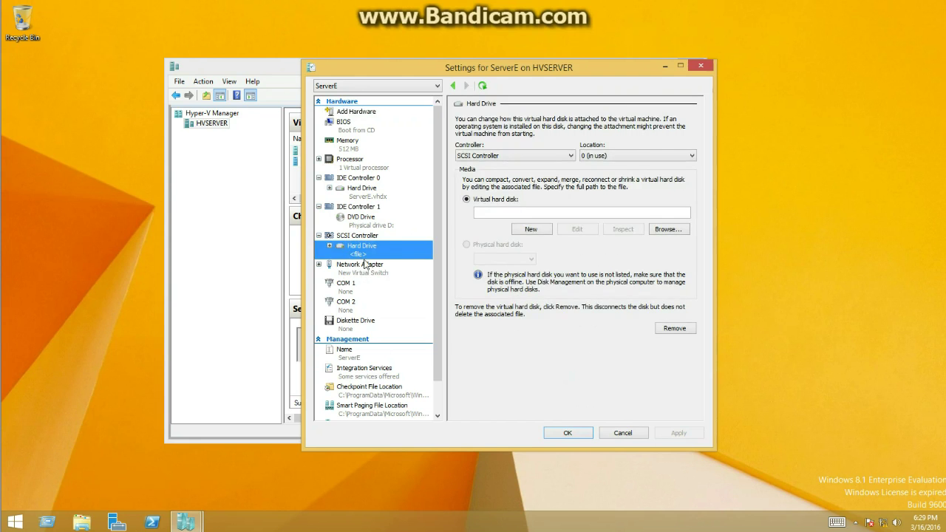
left_click(529, 233)
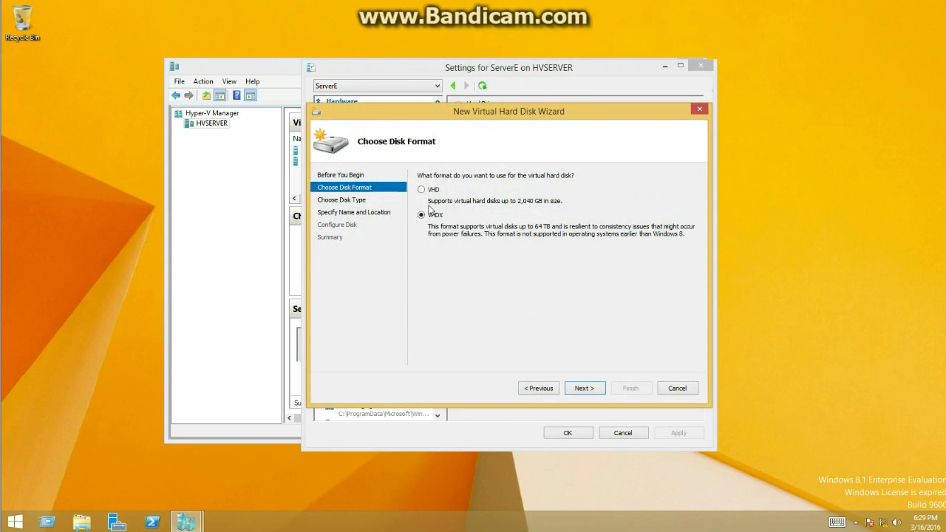
Choose a fixed-size VHDX disk and name it Parents.vhdx.
left_click(571, 391)
left_click(431, 191)
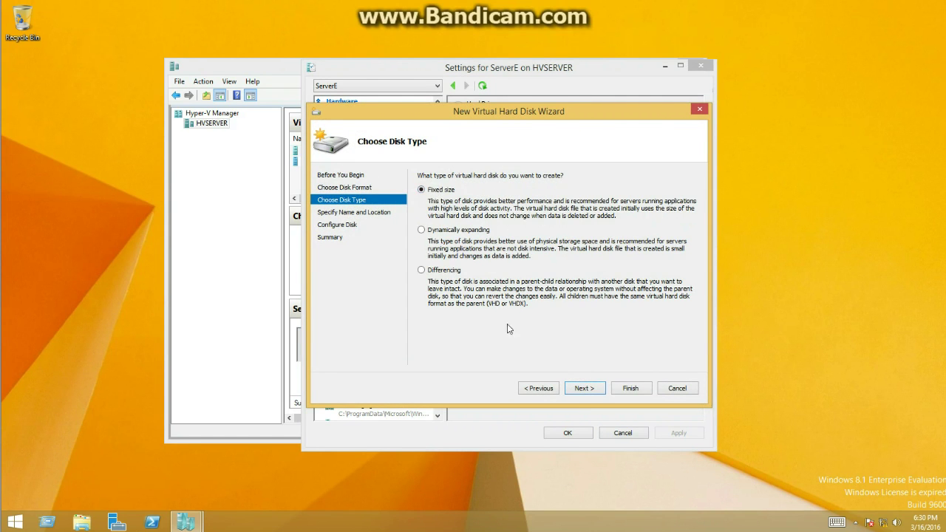
left_click(584, 389)
left_click_drag(506, 190, 322, 209)
key("BackSpace")
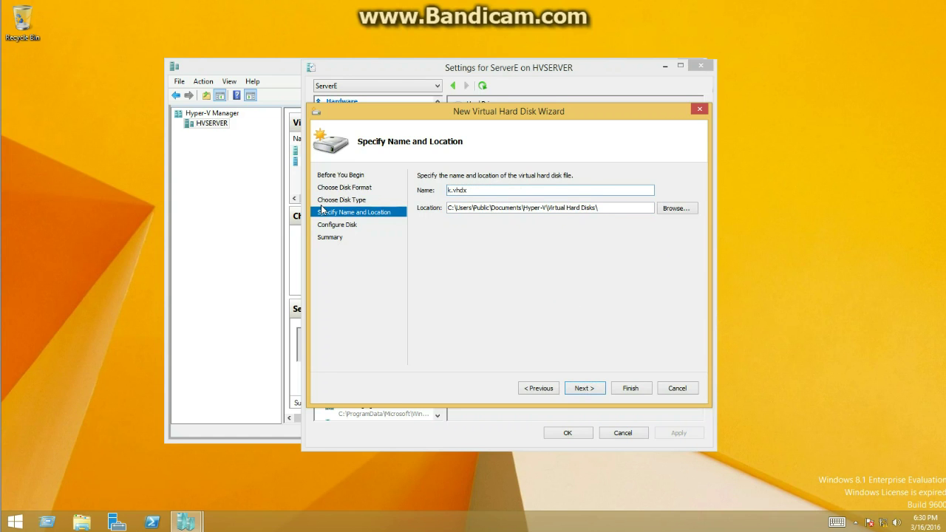
key("Delete")
type("Parents")
Set the disk size to 10 GB and finish creating Parents.vhdx.
left_click(595, 388)
double_click(456, 201)
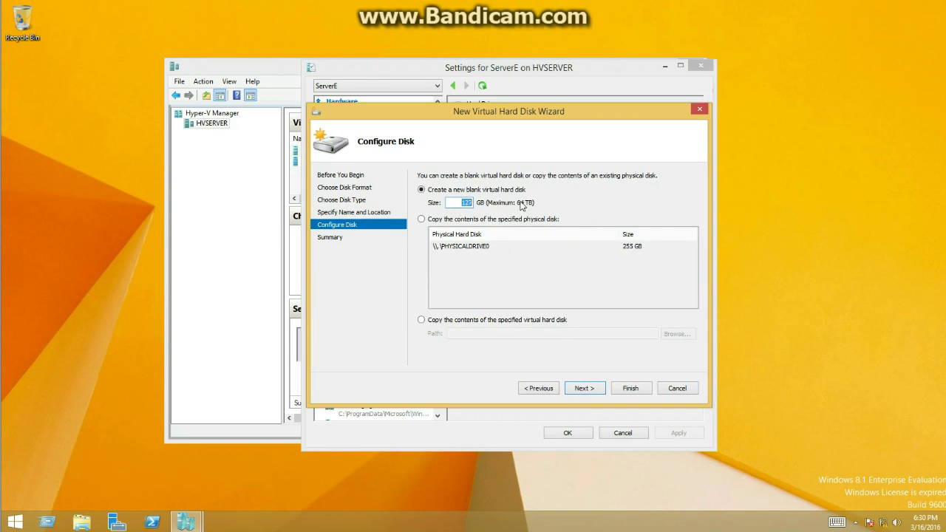
type("10")
left_click(578, 389)
left_click(628, 388)
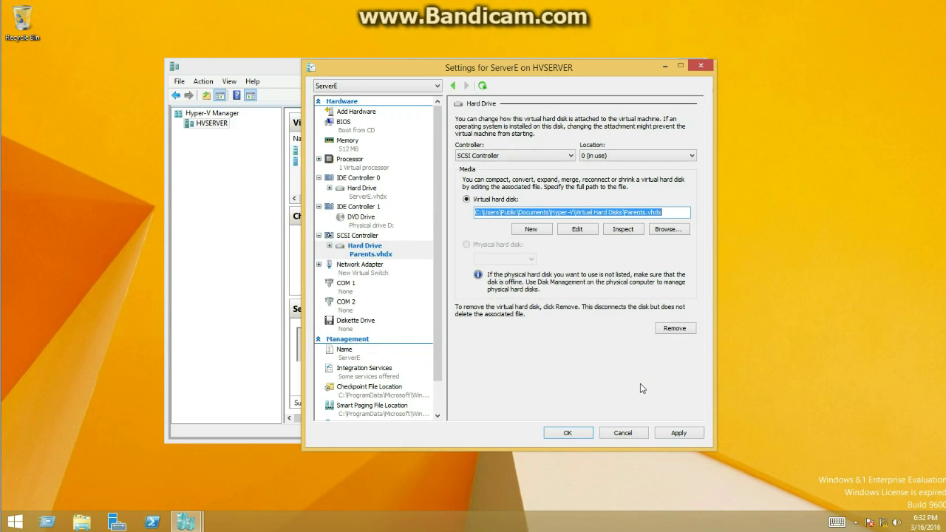
Apply ServerE's settings, start ServerE, and connect to its console.
left_click(681, 433)
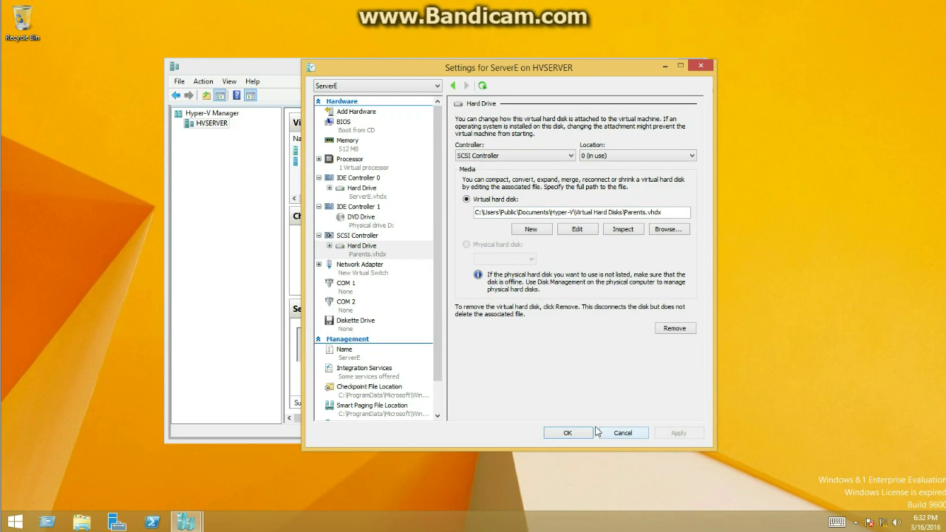
left_click(568, 433)
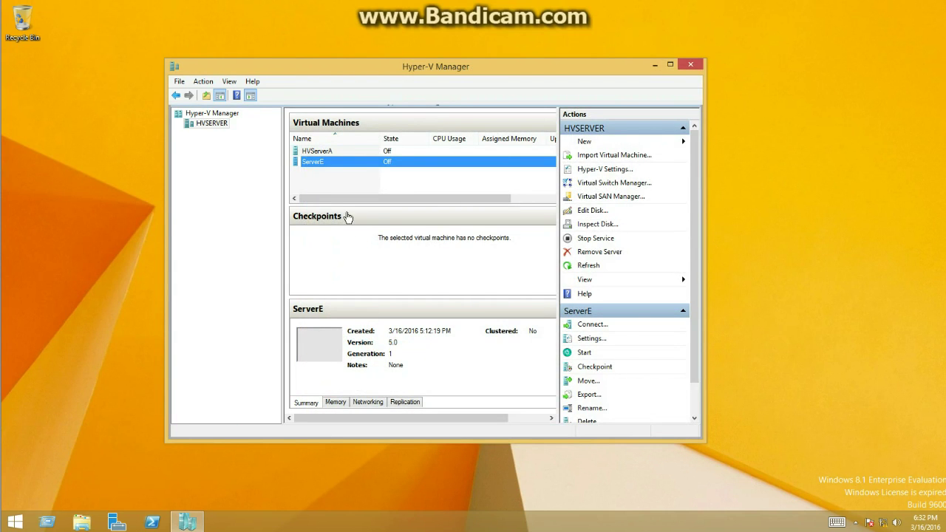
right_click(352, 168)
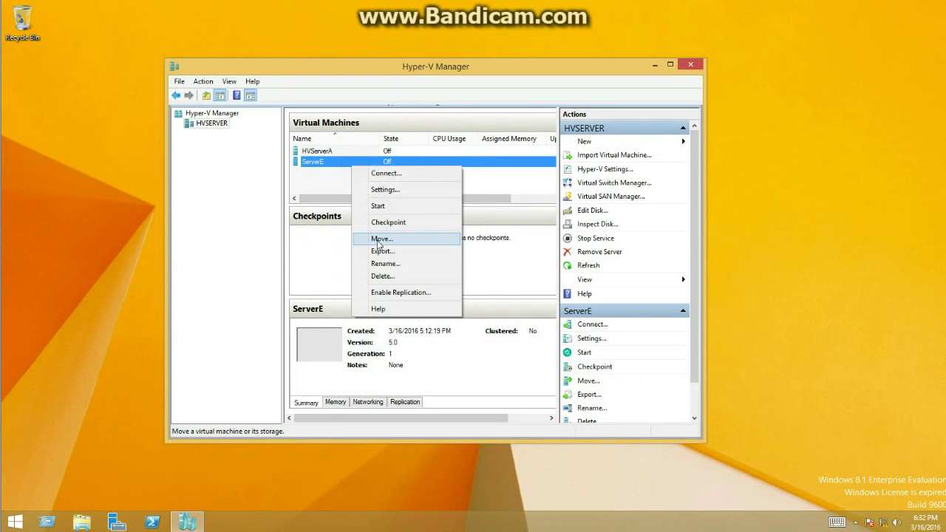
left_click(374, 204)
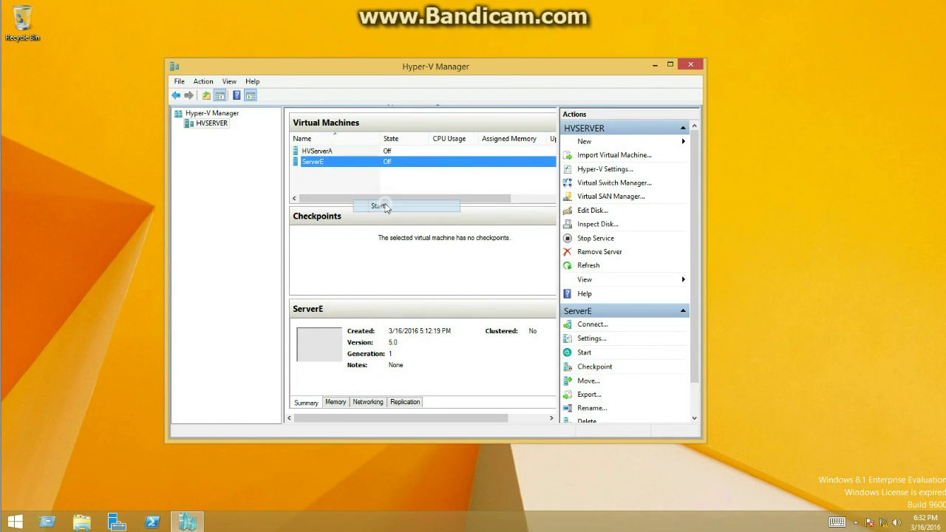
right_click(350, 159)
left_click(361, 169)
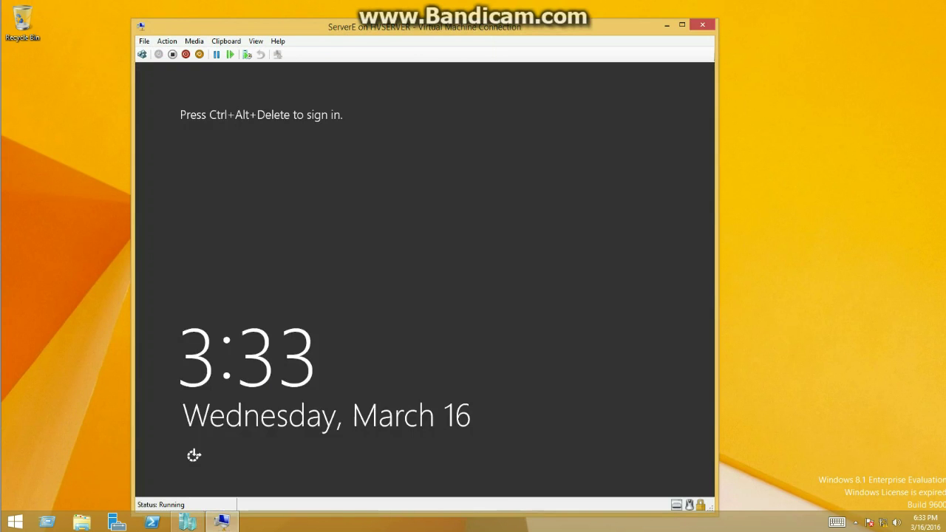
Send Ctrl+Alt+Delete and sign in as Administrator, retrying after a mistyped password.
left_click(141, 55)
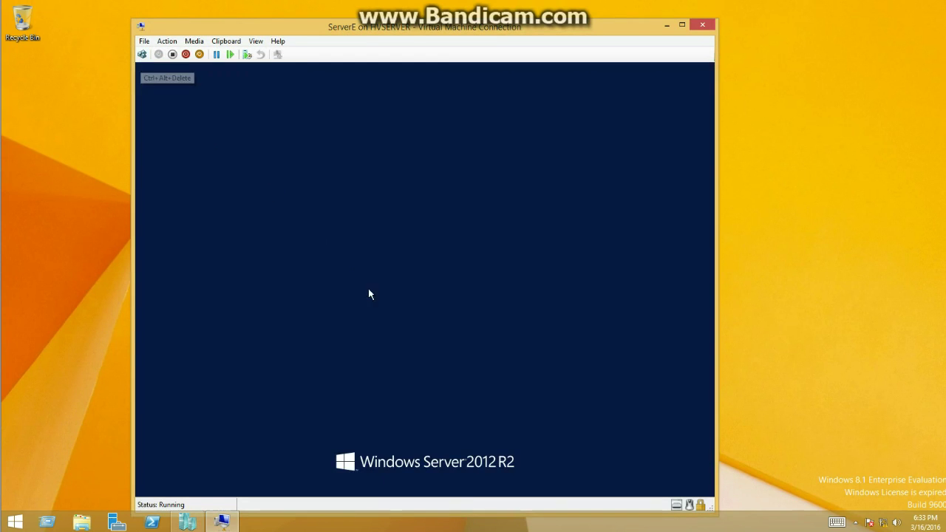
type("P")
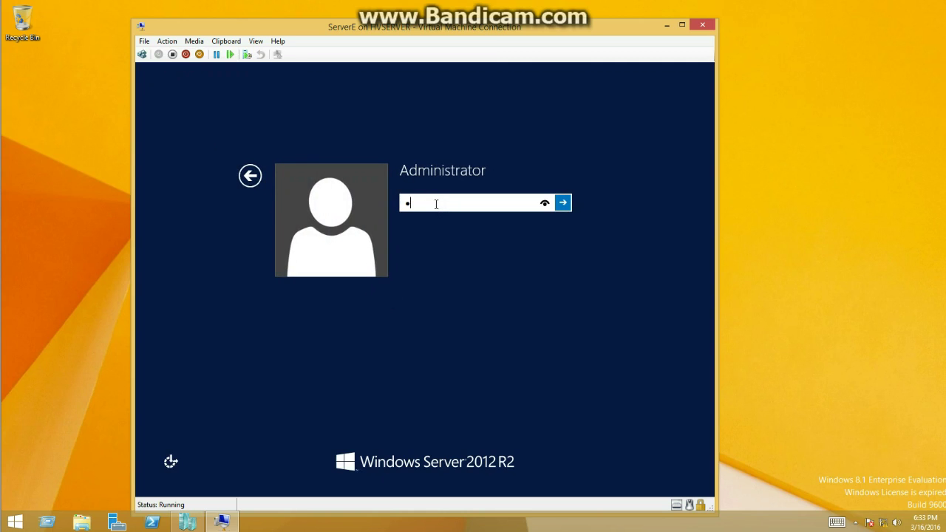
type("a$$w0")
key("Return")
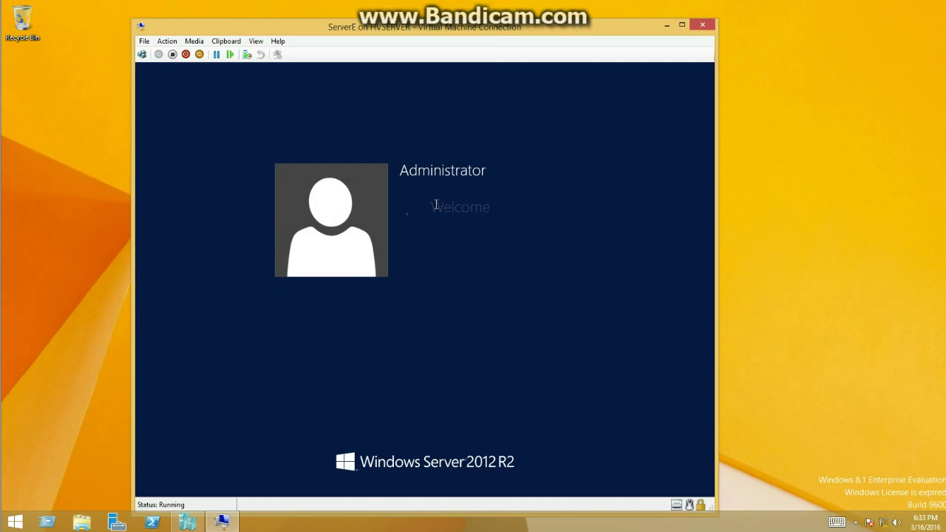
key("Return")
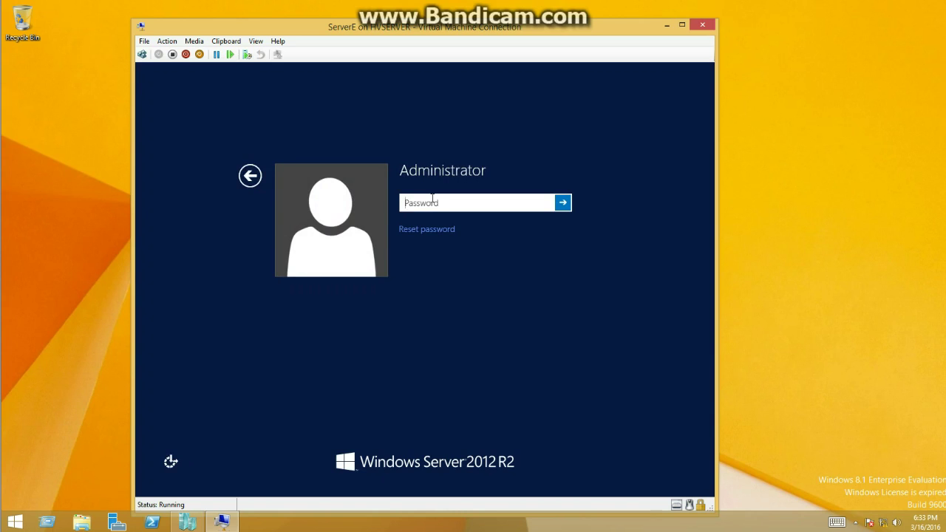
type("Pa$$w0rd")
key("Return")
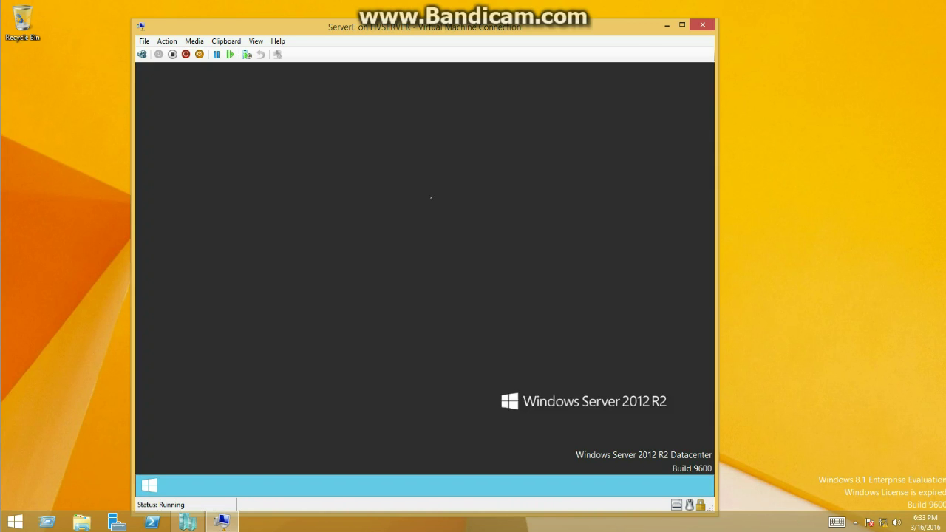
Launch Disk Management from the Win+X menu, dismissing its initialization prompt.
right_click(149, 484)
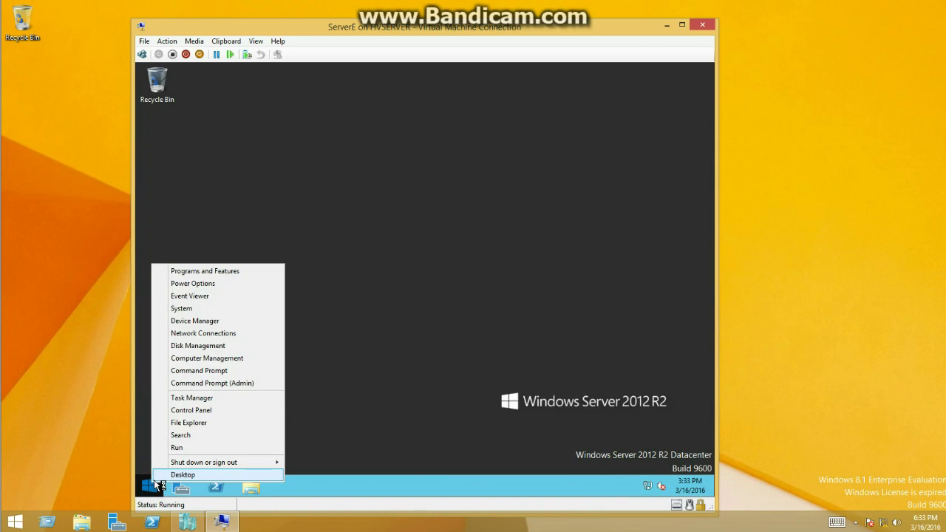
left_click(212, 346)
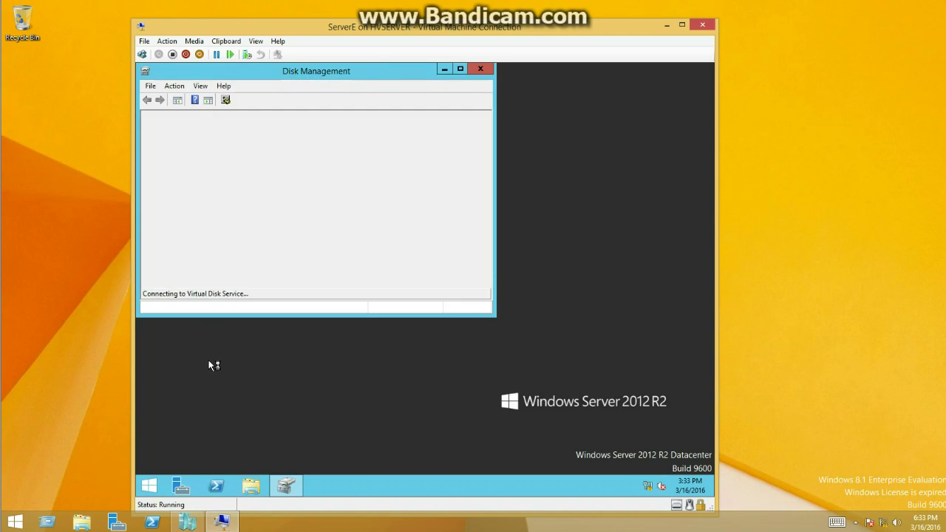
left_click_drag(222, 75, 331, 134)
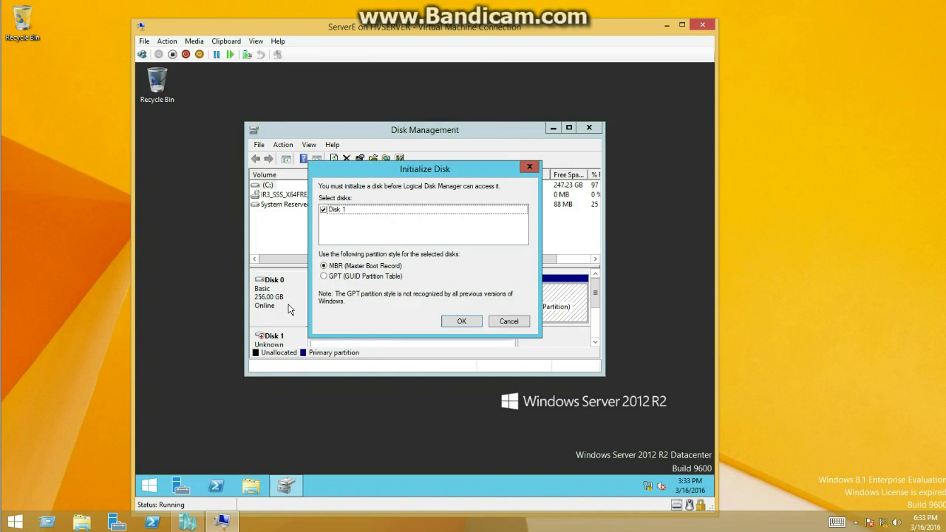
left_click(509, 321)
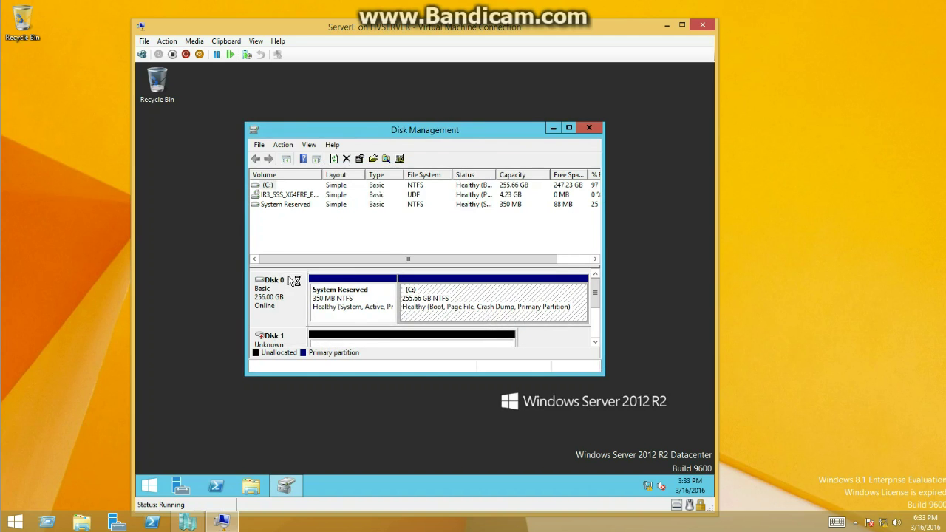
Initialize Disk 1 with an MBR partition style.
right_click(279, 336)
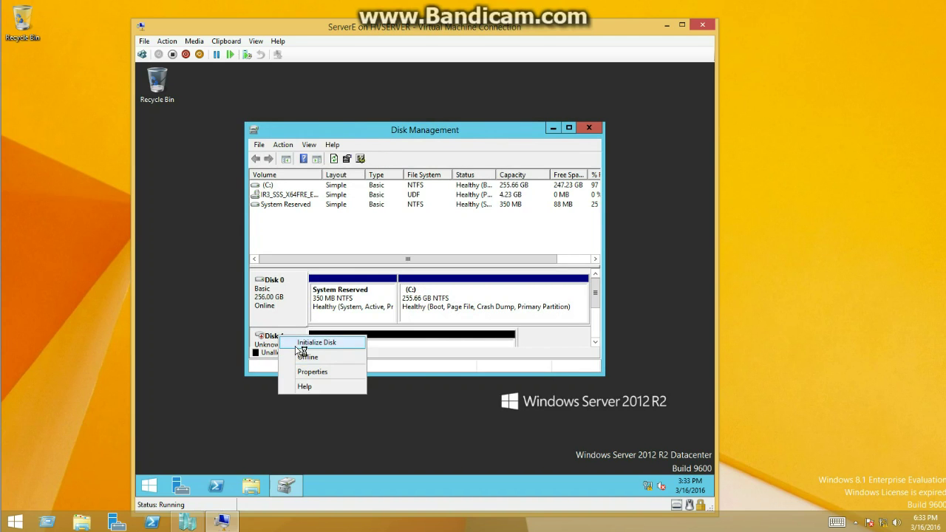
left_click(316, 343)
left_click(459, 323)
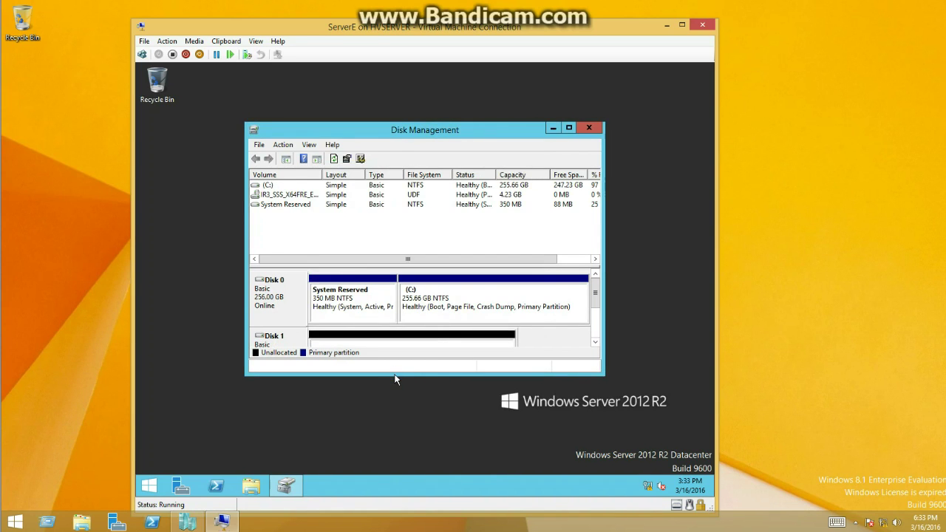
left_click_drag(396, 373, 382, 432)
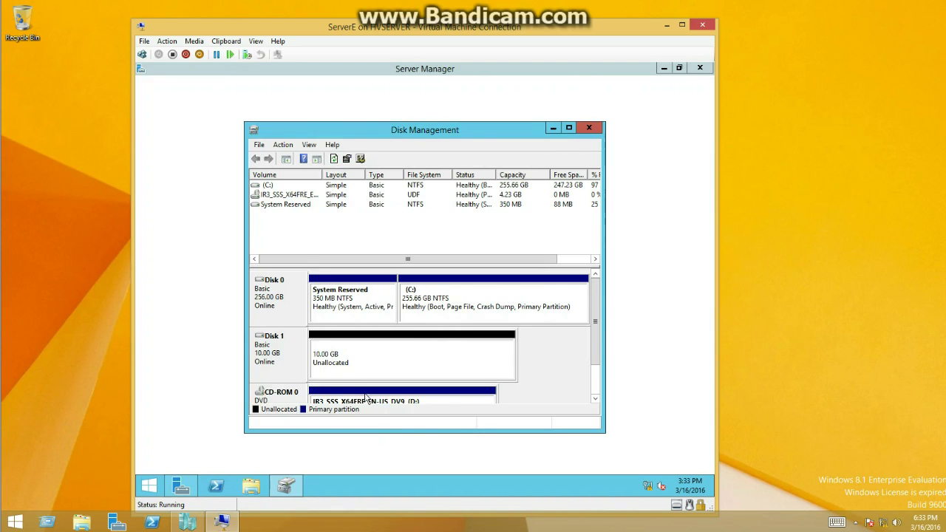
Start the New Simple Volume wizard on Disk 1's unallocated space.
right_click(274, 350)
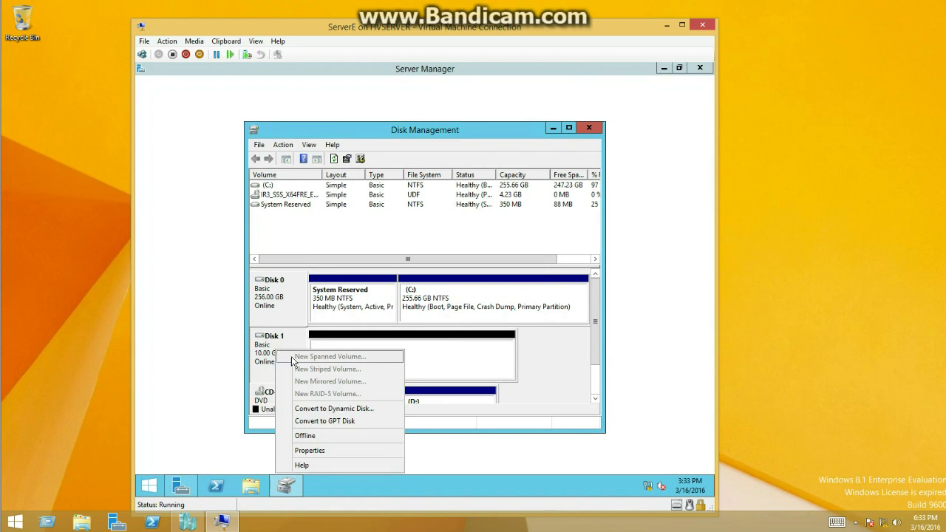
right_click(345, 343)
left_click(374, 350)
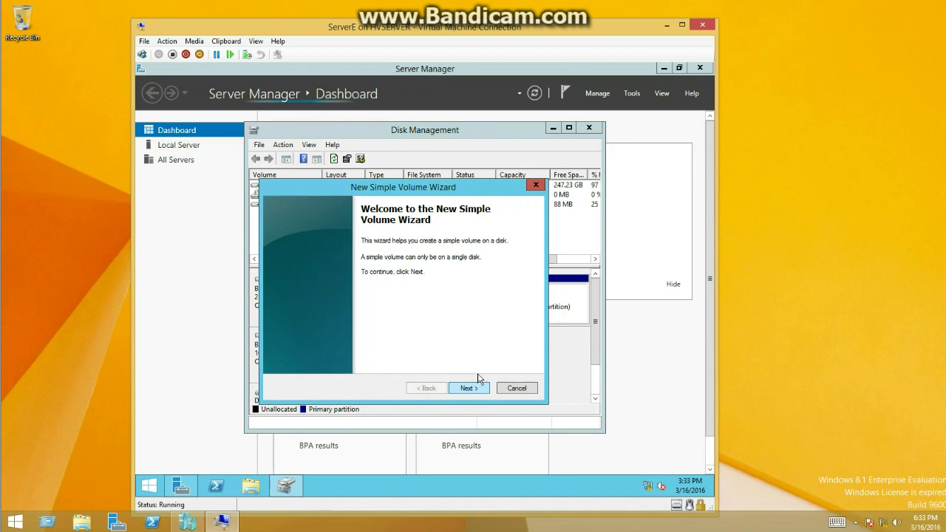
Create the volume with the full 10237 MB, drive letter E and NTFS quick format.
left_click_drag(399, 190, 533, 179)
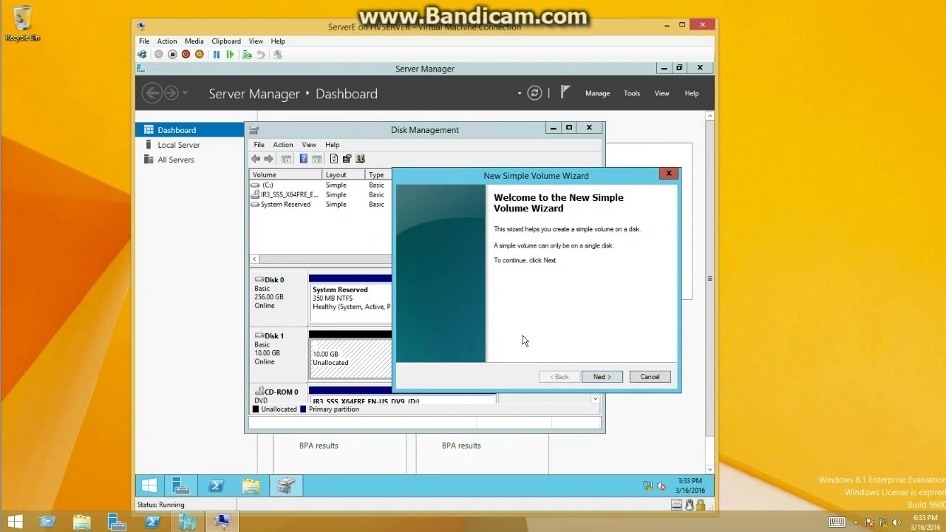
left_click(595, 377)
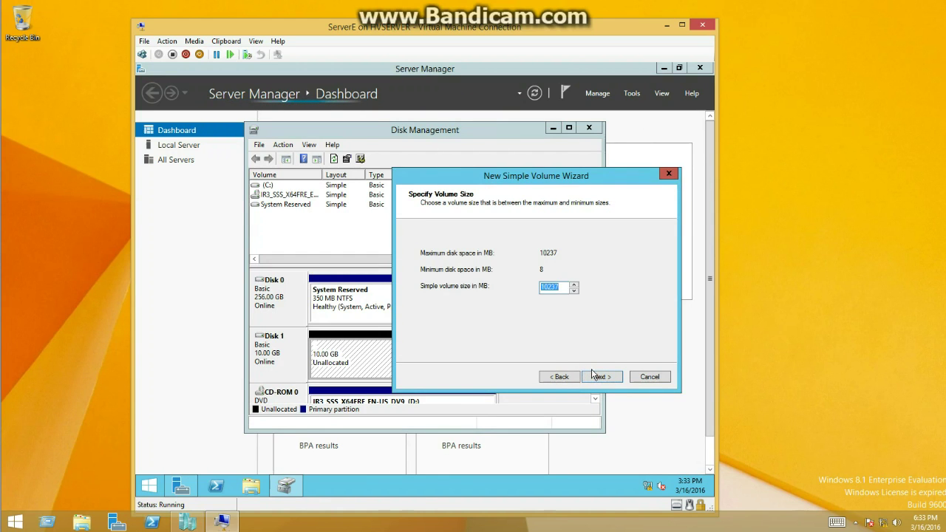
left_click(599, 377)
left_click(599, 377)
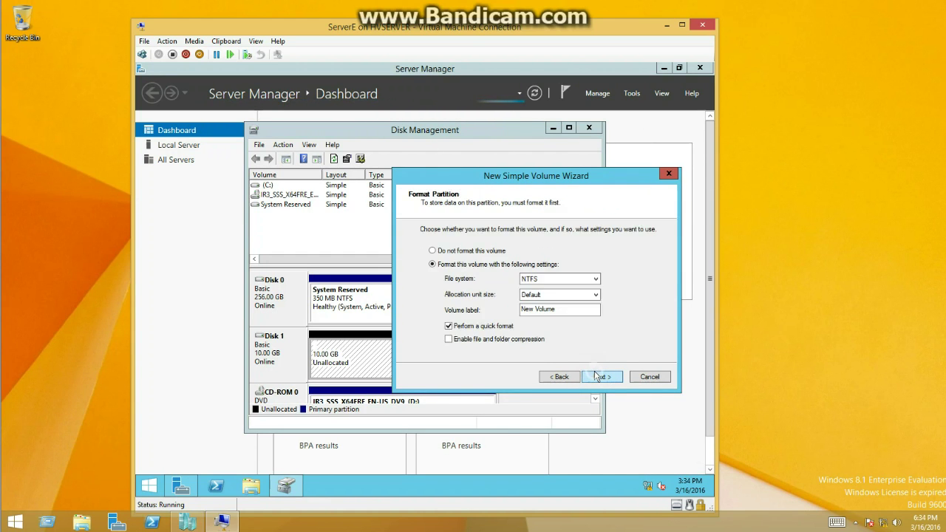
left_click(598, 377)
left_click(600, 376)
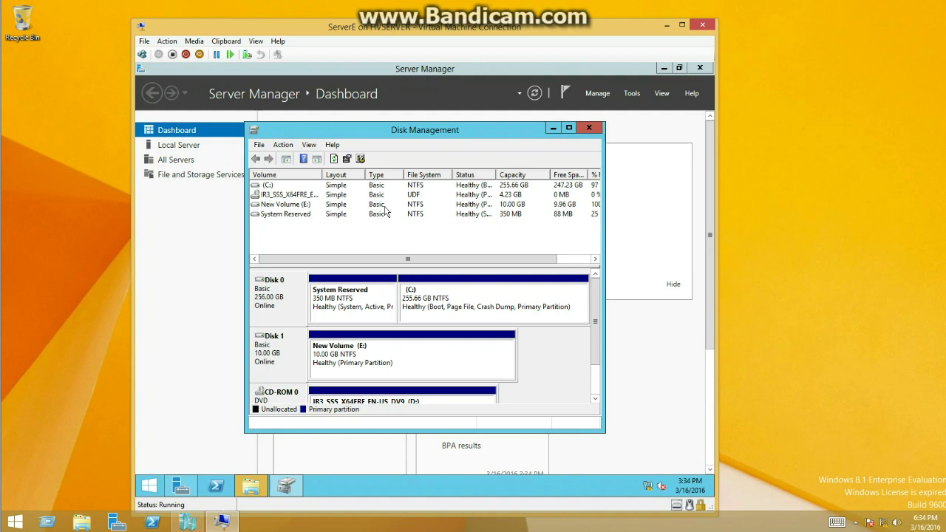
Explore New Volume (E:) in File Explorer and switch to Local Disk (C:).
left_click(322, 339)
right_click(325, 354)
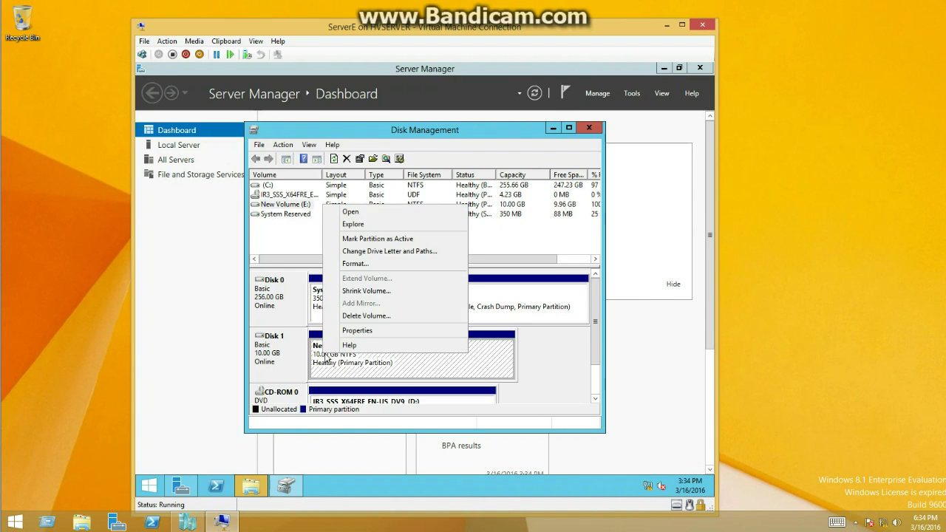
left_click(373, 225)
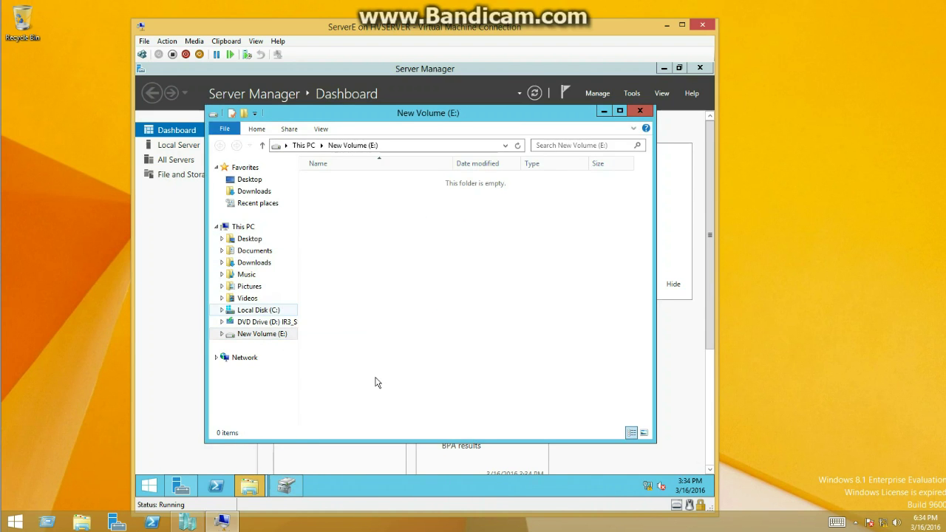
left_click(271, 310)
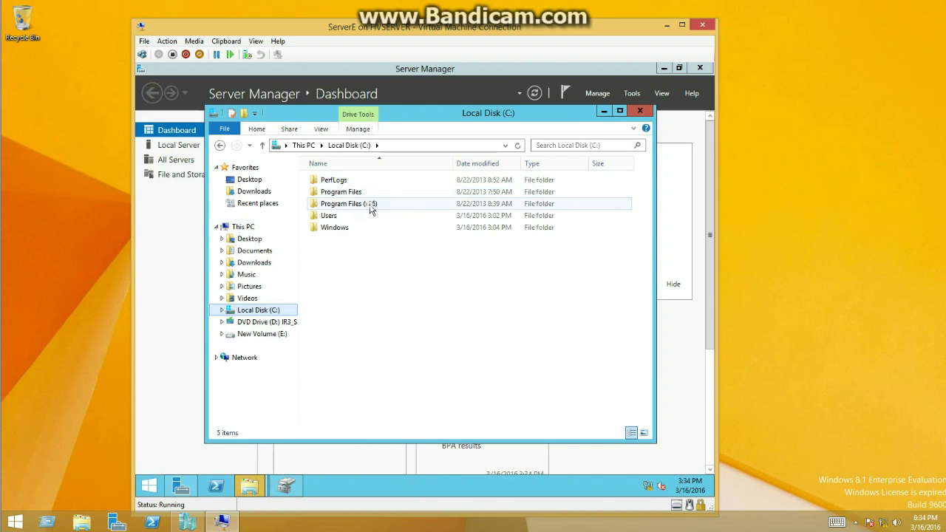
Copy Microsoft.NET from Program Files (x86) into New Volume (E:), then close File Explorer.
double_click(349, 203)
left_click(353, 205)
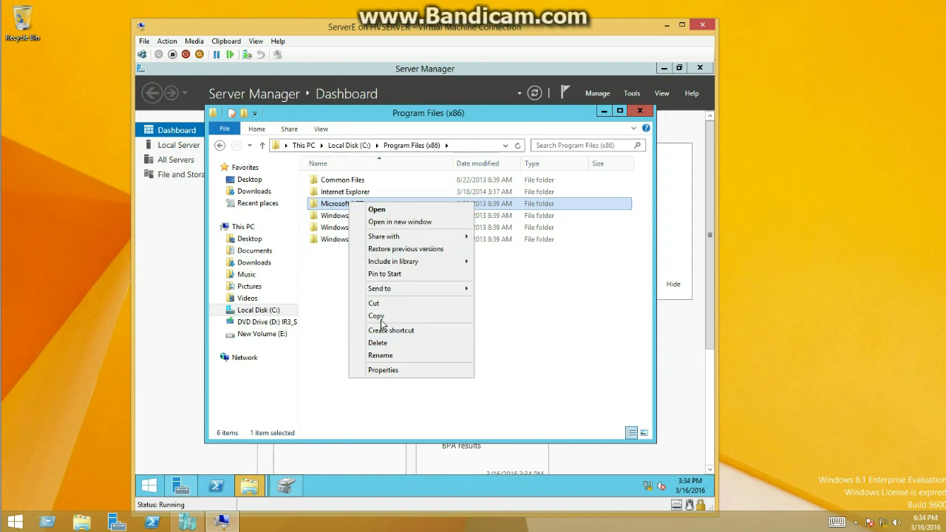
left_click(374, 313)
left_click(268, 336)
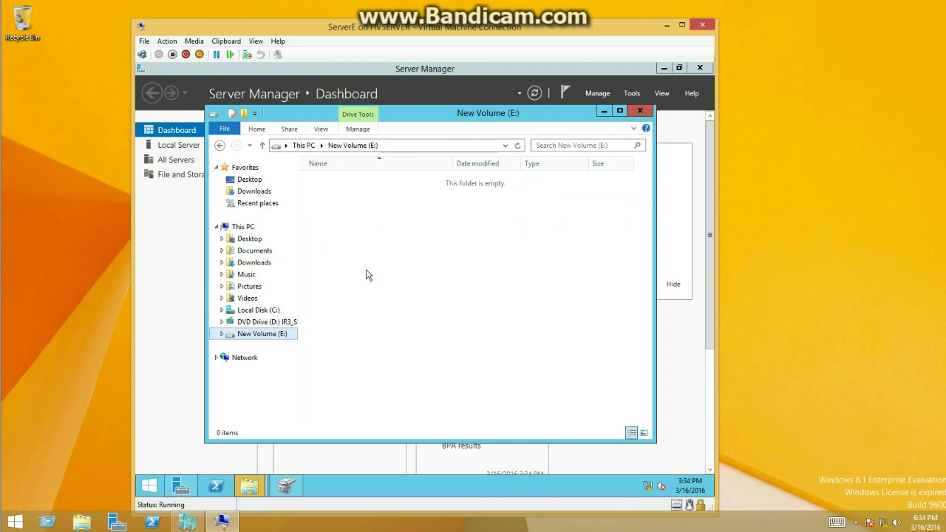
right_click(384, 215)
left_click(426, 290)
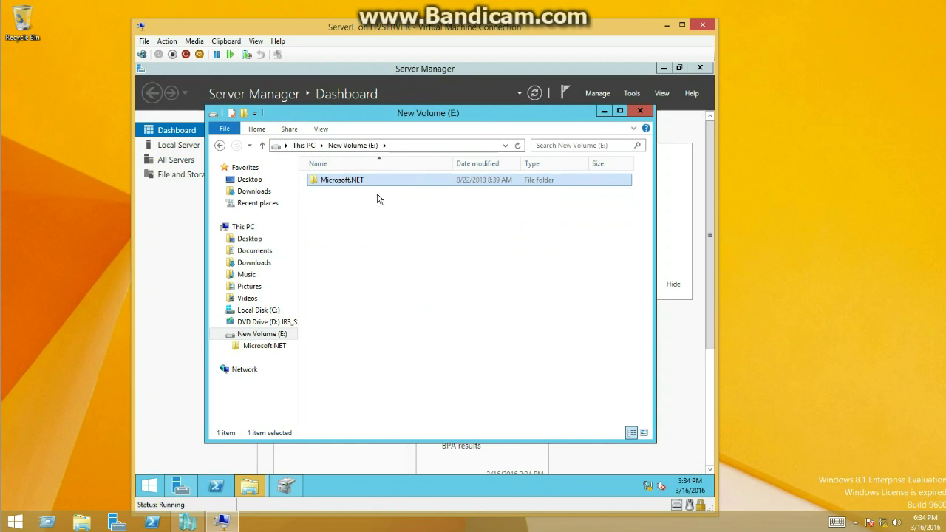
left_click(640, 111)
Shut down ServerE and reopen its Hyper-V settings.
left_click(186, 54)
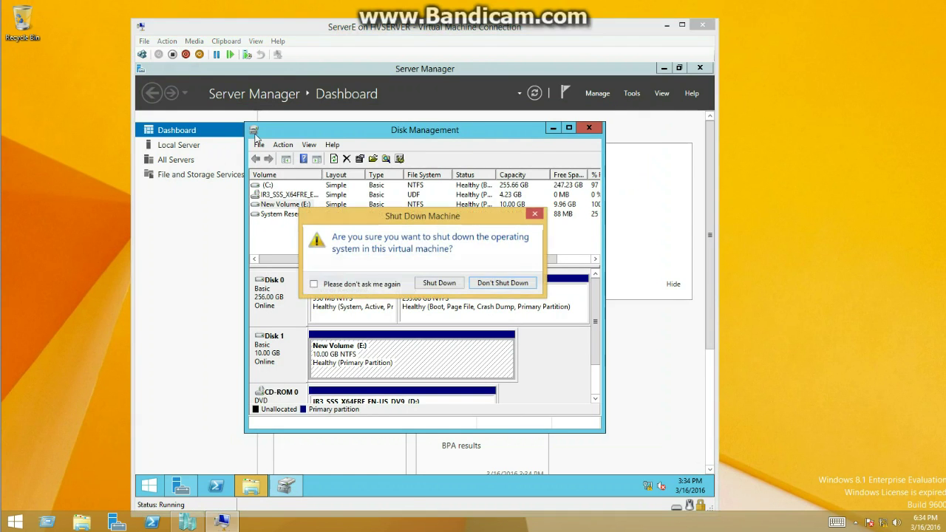
left_click(439, 283)
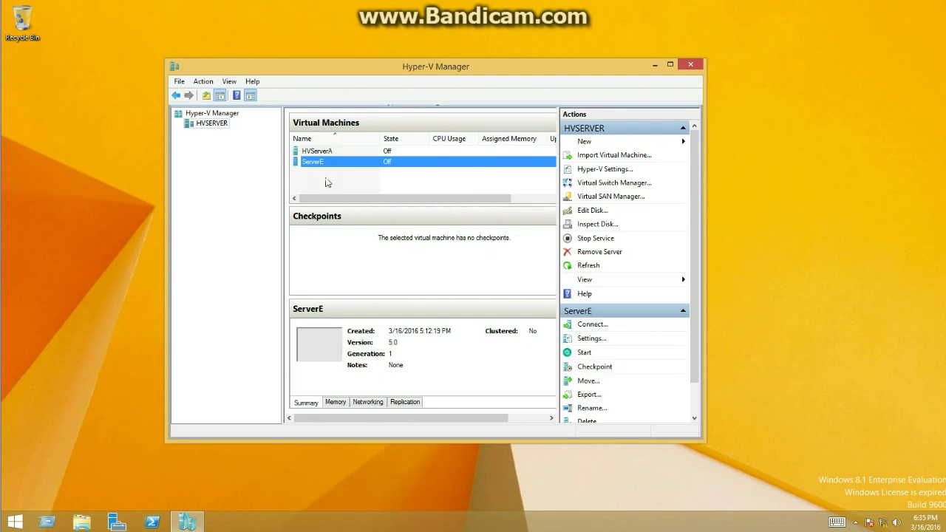
right_click(328, 169)
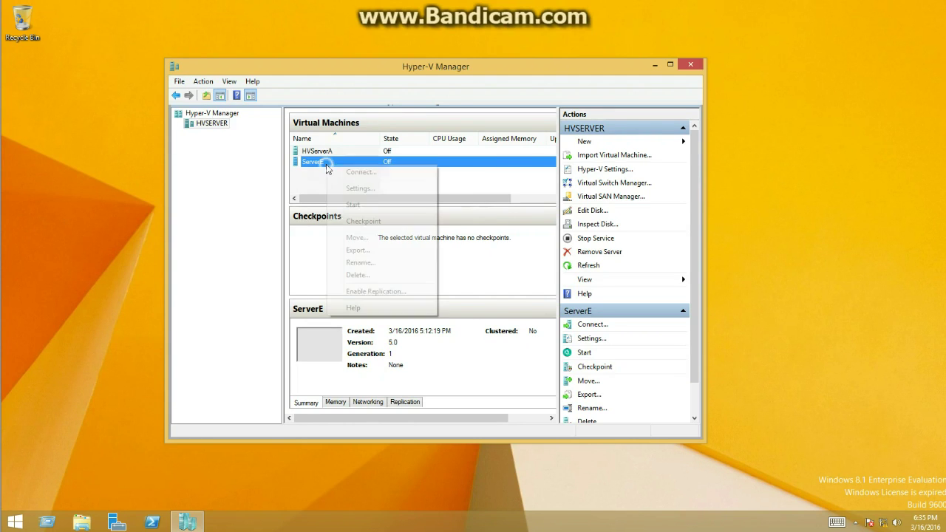
left_click(354, 189)
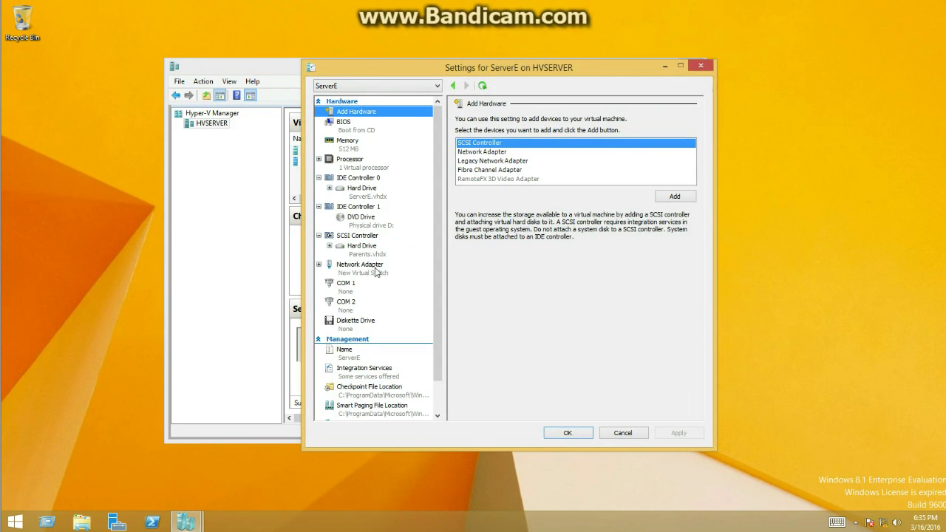
Remove Parents.vhdx from the SCSI controller, apply, and add a new SCSI hard drive.
left_click(368, 255)
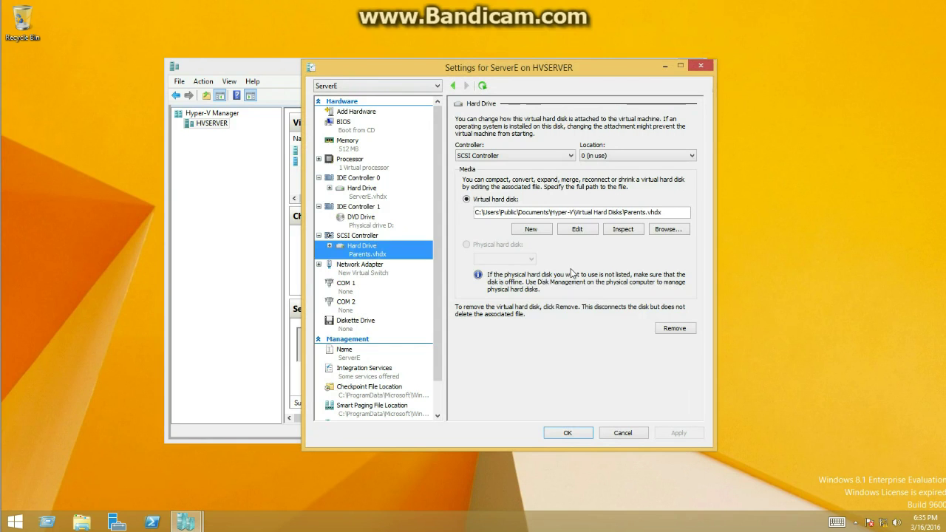
left_click(684, 328)
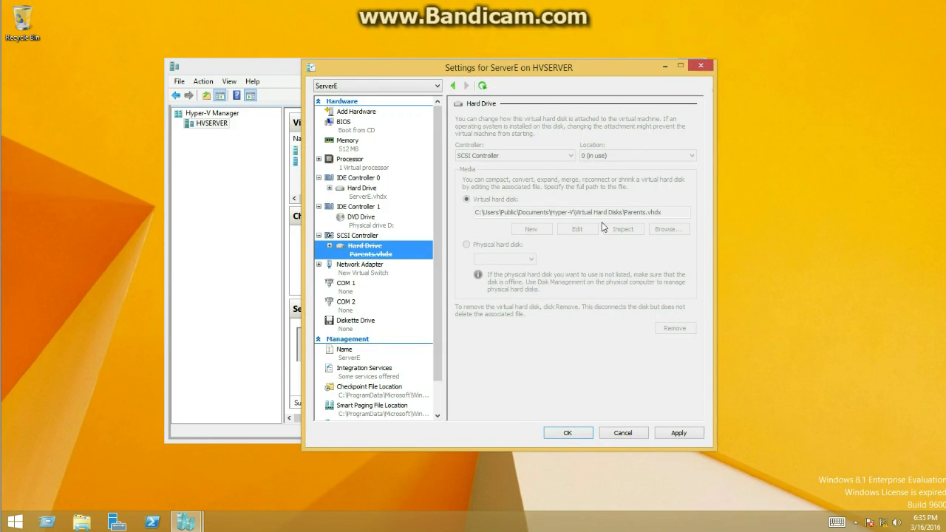
left_click(678, 432)
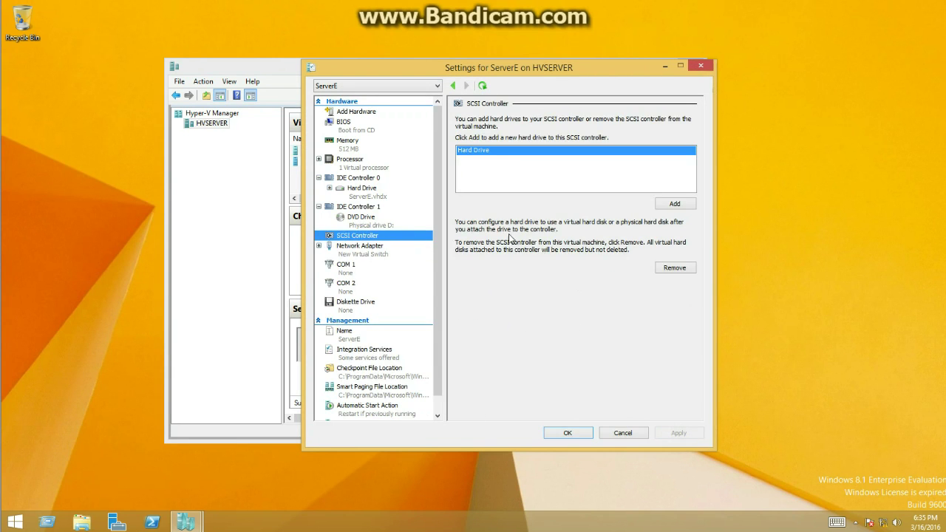
left_click(669, 205)
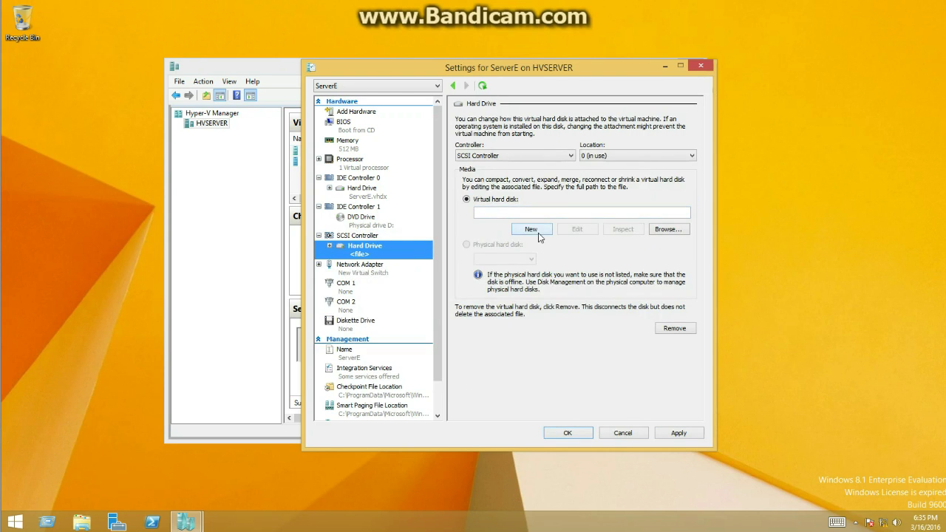
Start a new VHDX differencing disk and name it Childs.vhdx.
left_click(539, 233)
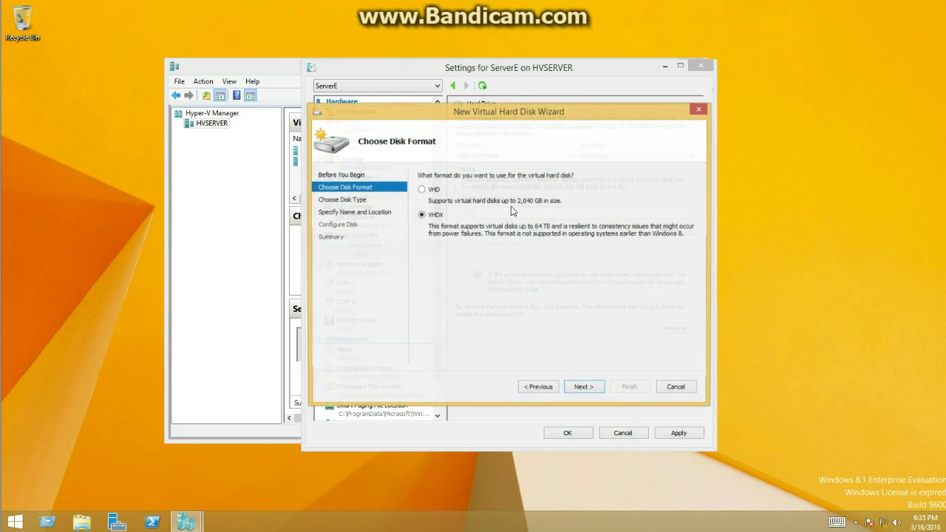
left_click(575, 388)
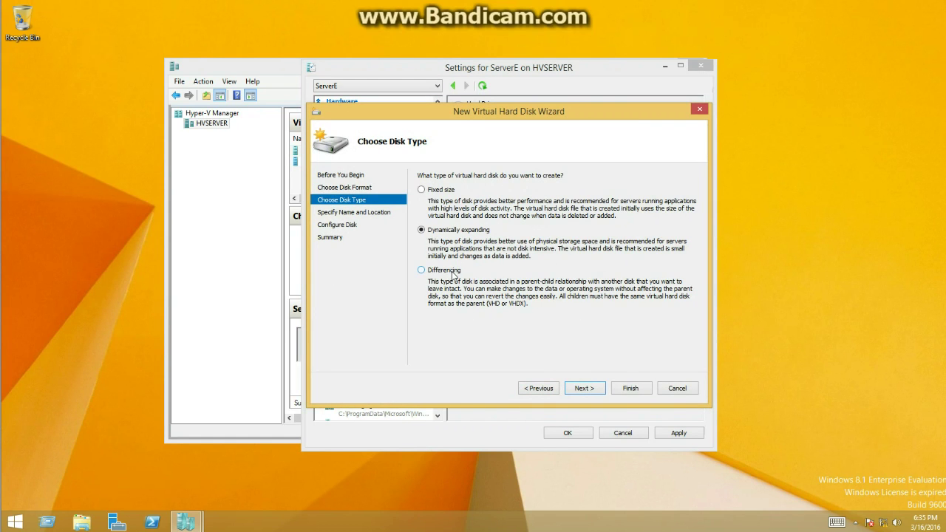
left_click(452, 272)
left_click(583, 390)
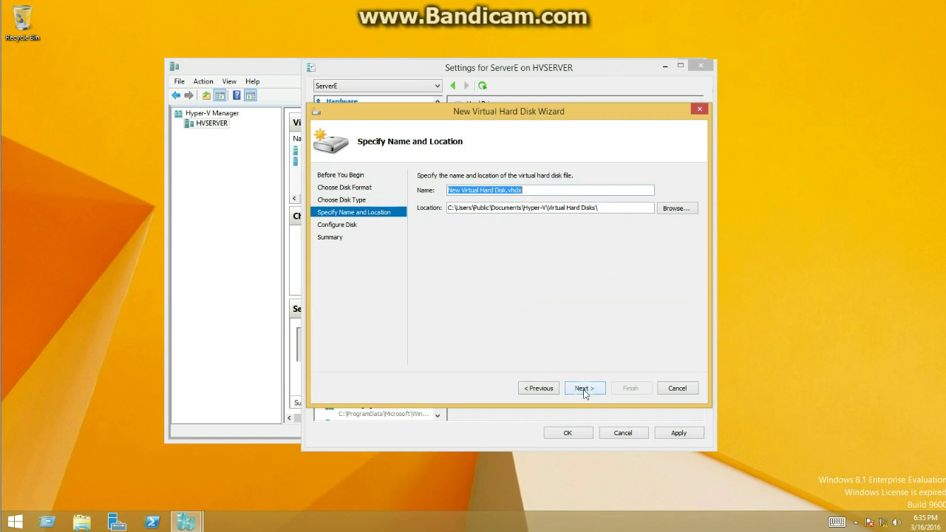
left_click(505, 191)
key("BackSpace")
key("BackSpace")
key("BackSpace")
key("BackSpace")
key("BackSpace")
key("BackSpace")
key("BackSpace")
key("BackSpace")
key("BackSpace")
key("BackSpace")
key("BackSpace")
key("BackSpace")
key("BackSpace")
key("BackSpace")
key("BackSpace")
key("BackSpace")
key("BackSpace")
key("BackSpace")
key("BackSpace")
key("BackSpace")
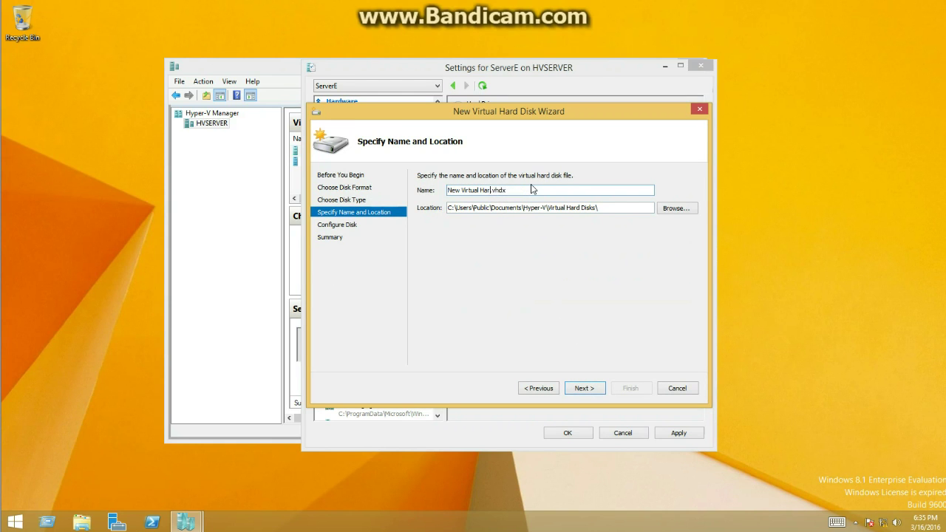
type("Chu")
type("ilds")
left_click(582, 388)
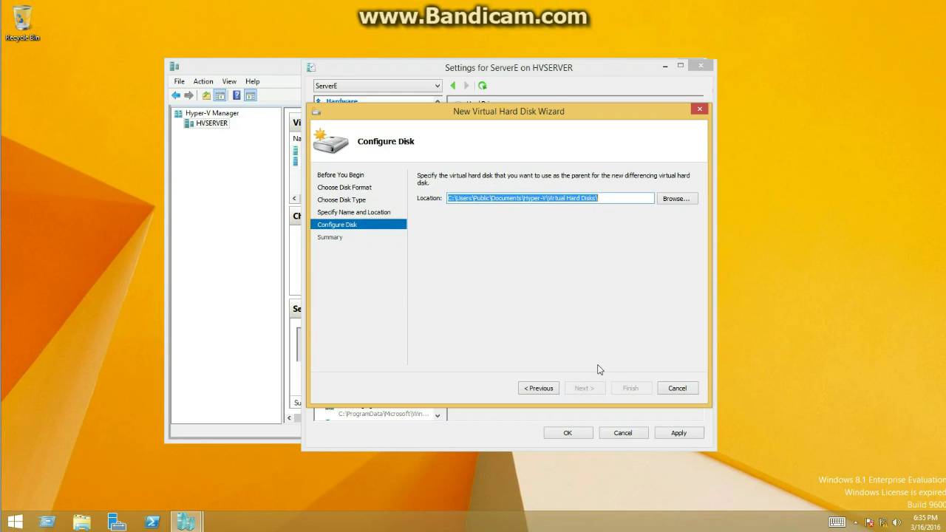
Choose Parents.vhdx as the parent disk and finish creating Childs.vhdx.
left_click(675, 198)
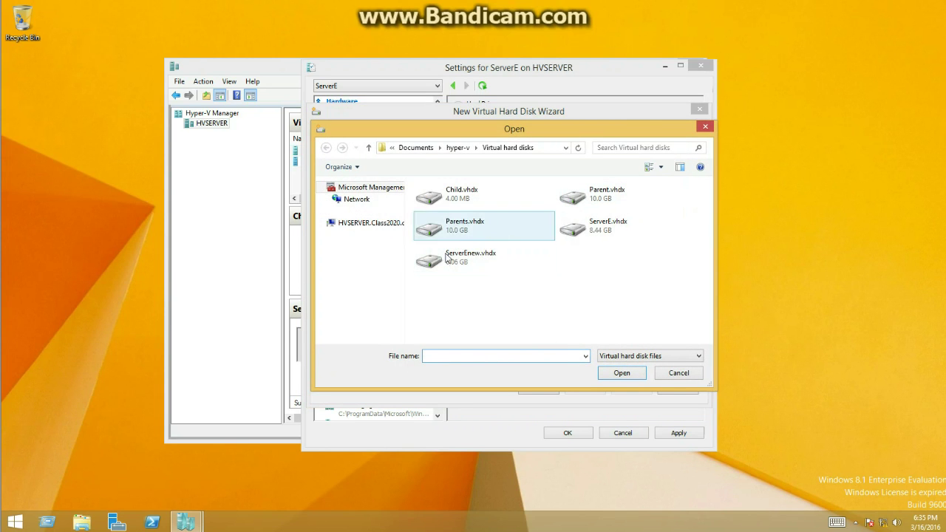
left_click(486, 236)
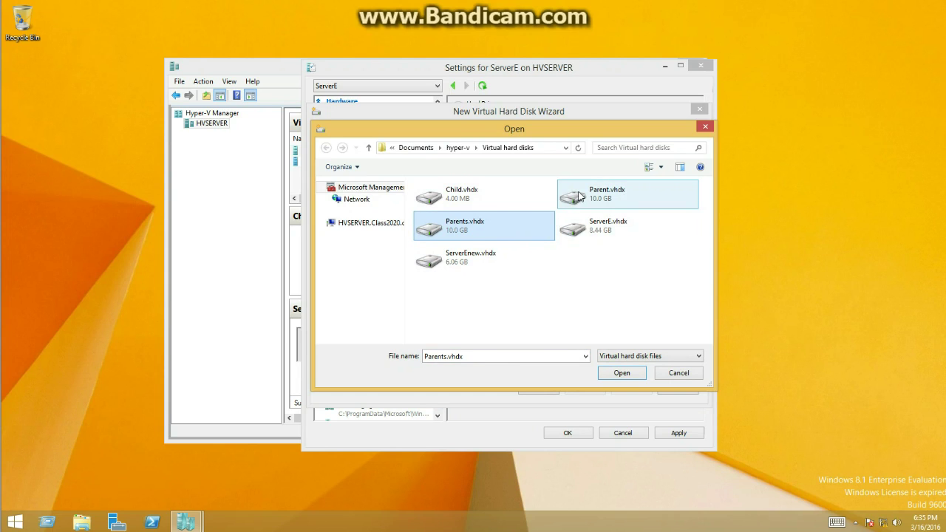
double_click(470, 234)
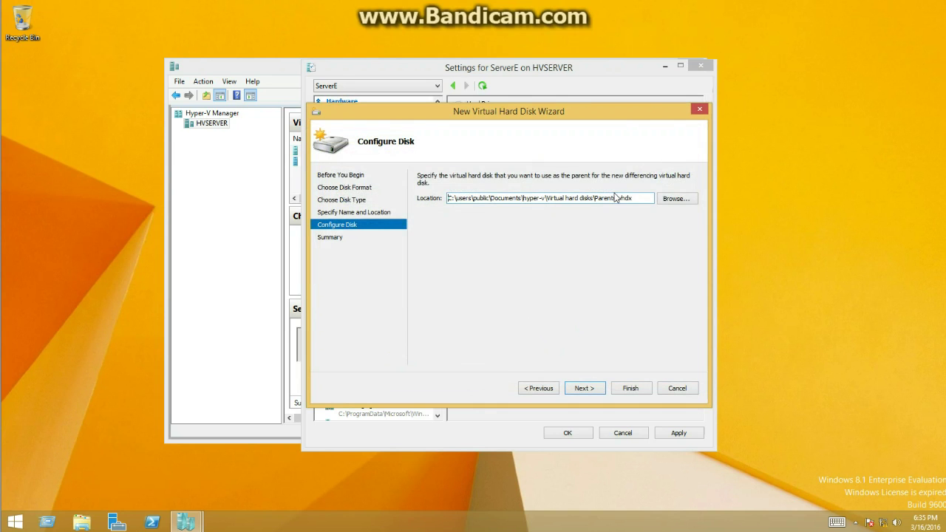
left_click(583, 388)
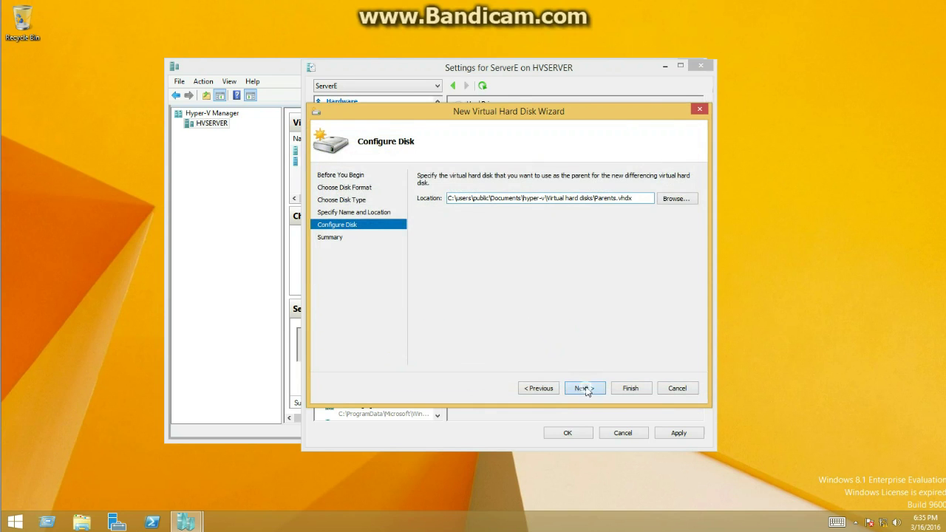
left_click(630, 387)
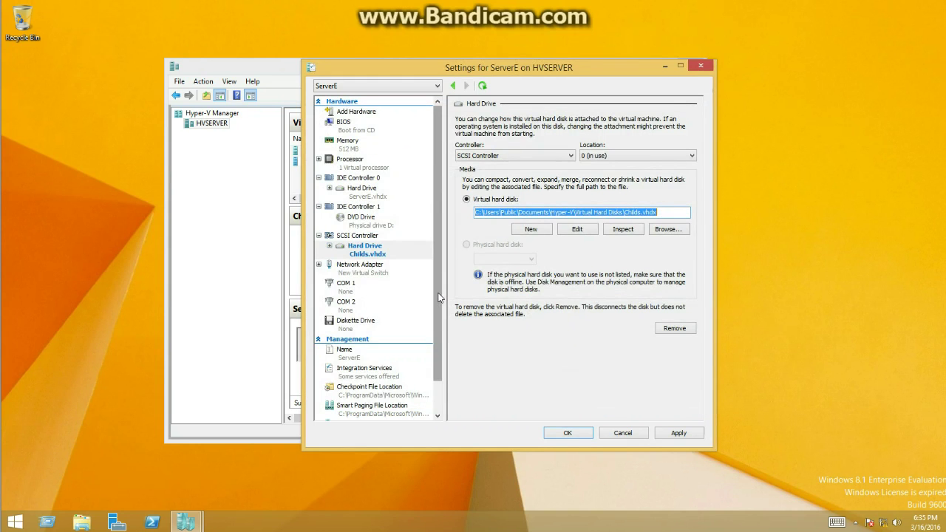
Apply ServerE's new SCSI disk setting, start ServerE, and connect to its console.
left_click(679, 432)
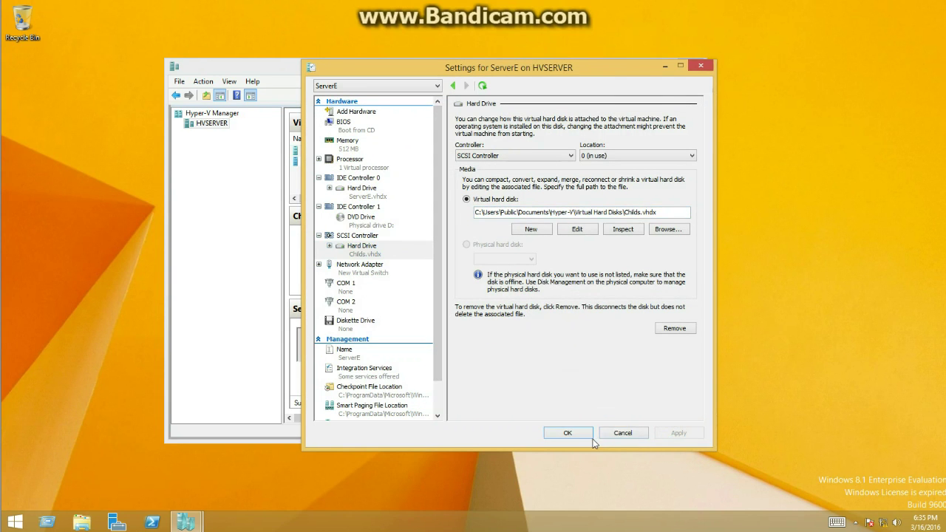
left_click(567, 433)
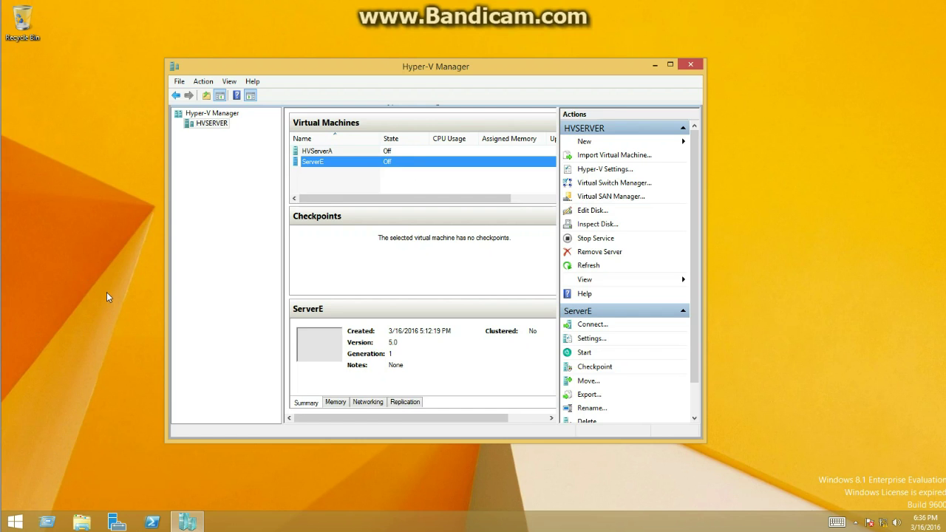
right_click(316, 162)
left_click(343, 201)
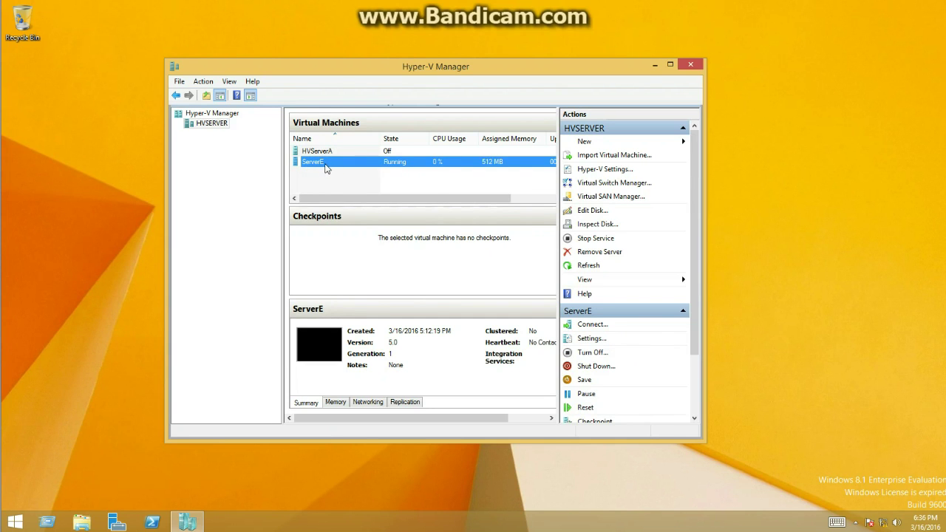
right_click(325, 168)
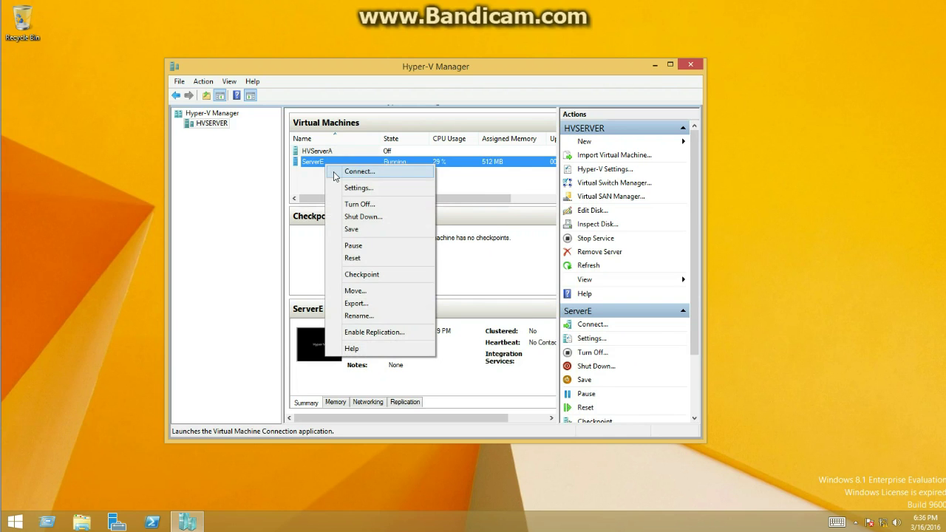
left_click(347, 171)
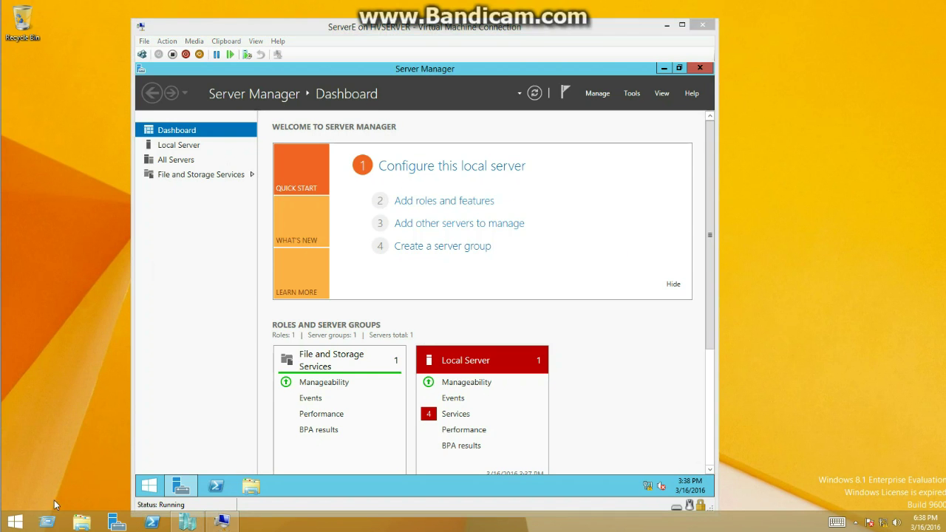
Open Disk Management in ServerE and enlarge it to show New Volume (E:) on Disk 1.
right_click(15, 522)
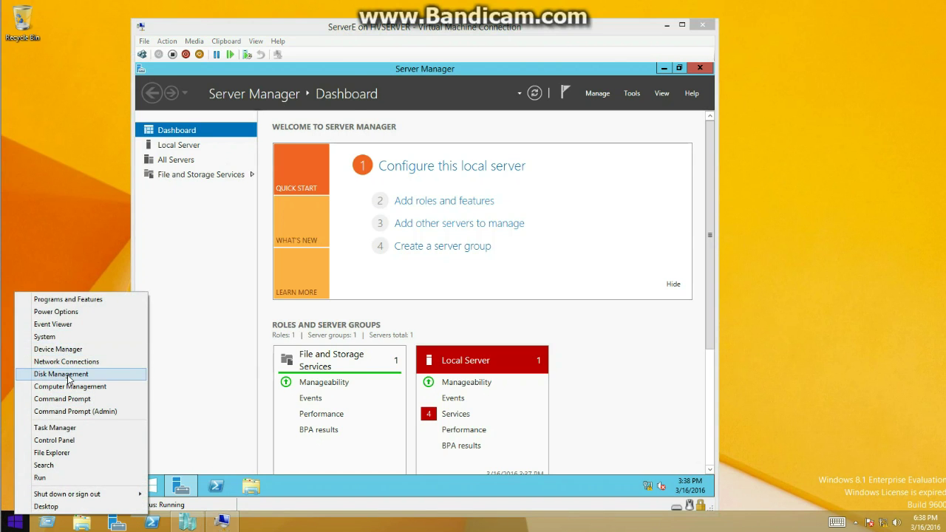
left_click(68, 377)
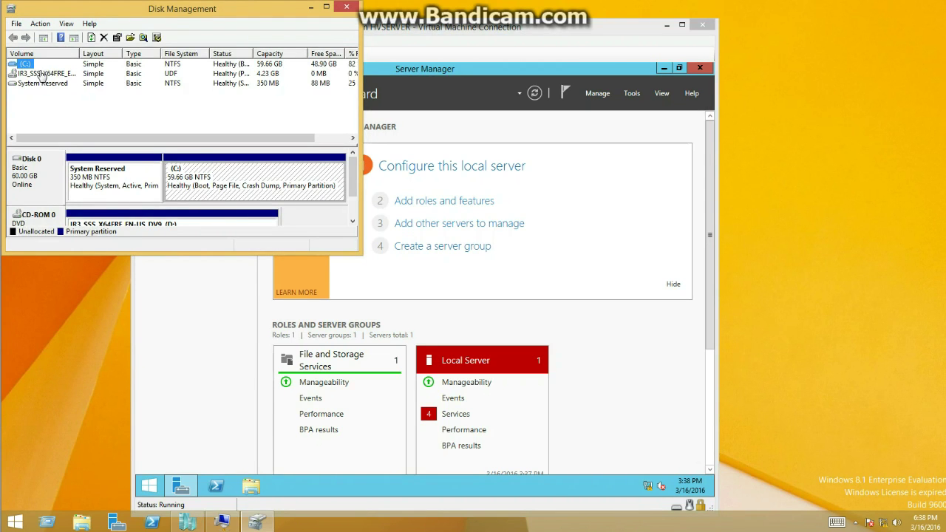
left_click(87, 184)
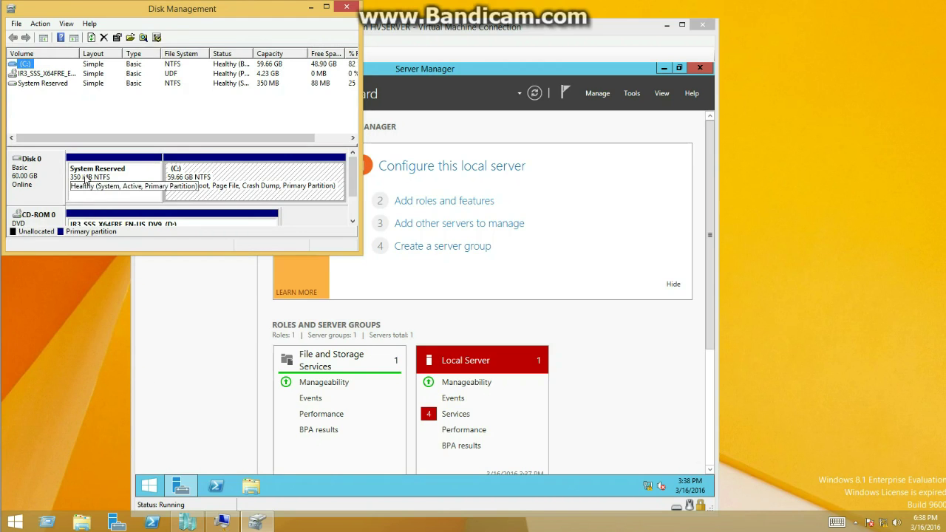
left_click(38, 175)
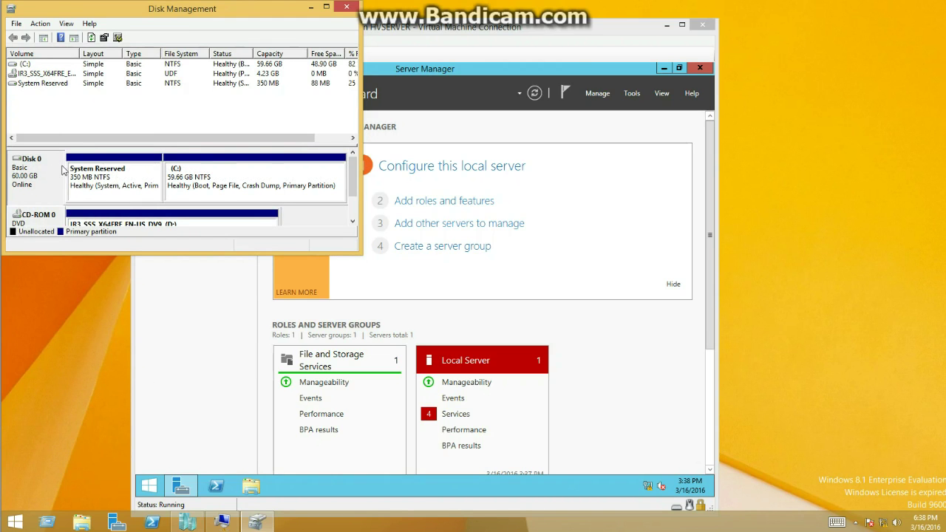
left_click_drag(342, 254, 322, 413)
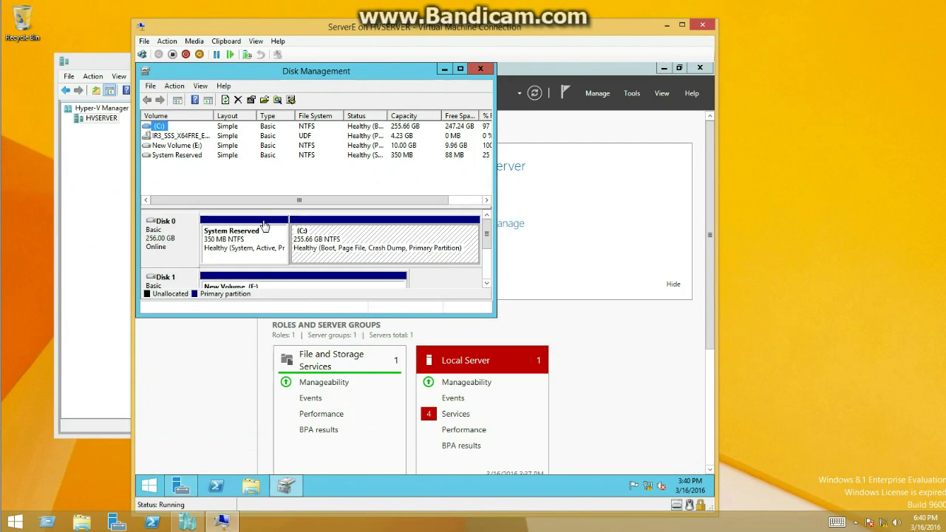
Explore New Volume (E:) and select its Microsoft.NET folder, then bring Hyper-V Manager forward.
left_click(181, 146)
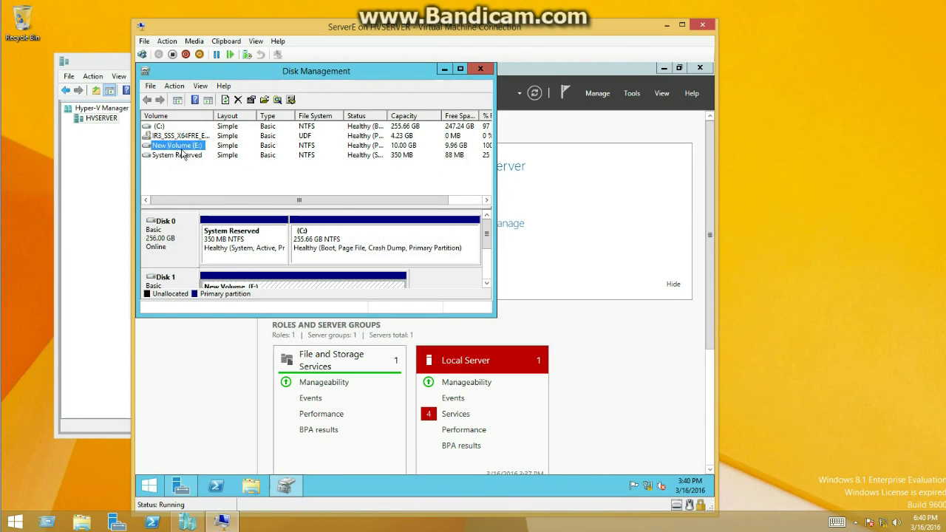
right_click(181, 152)
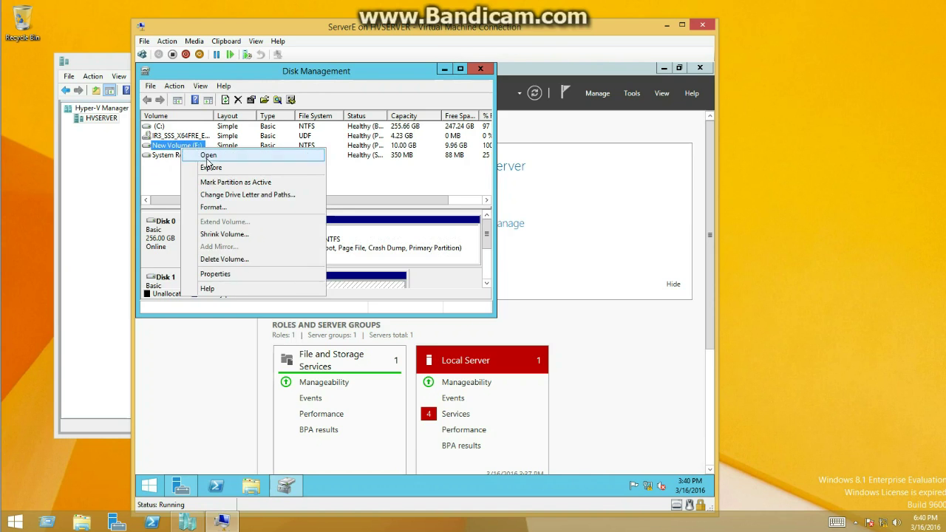
left_click(212, 168)
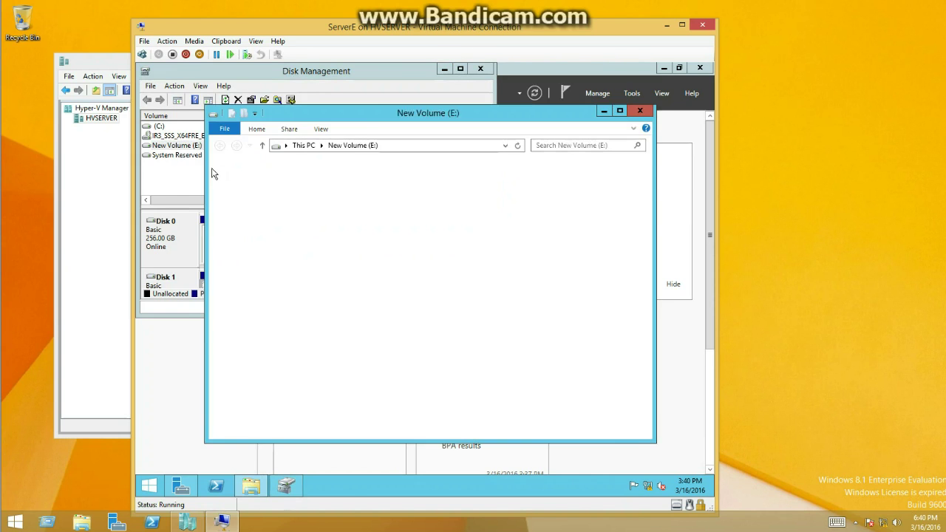
left_click(331, 187)
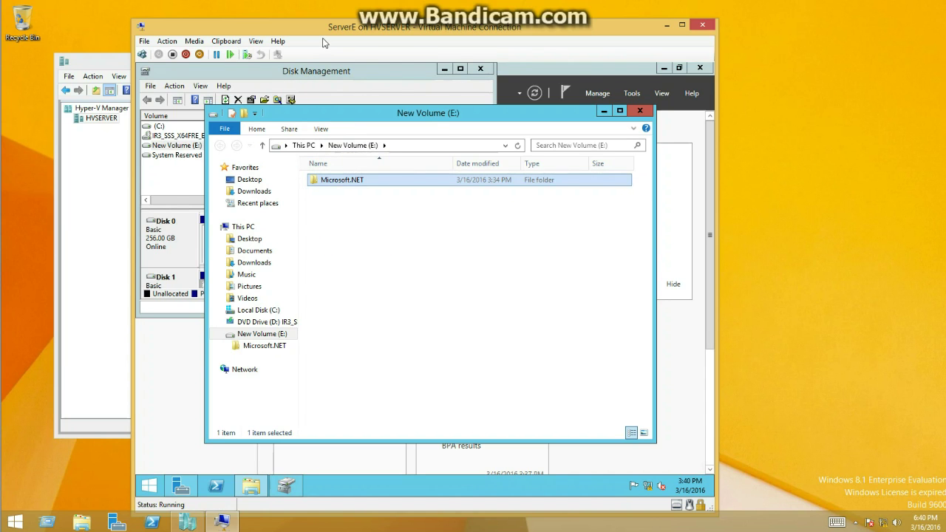
left_click(118, 77)
left_click(142, 76)
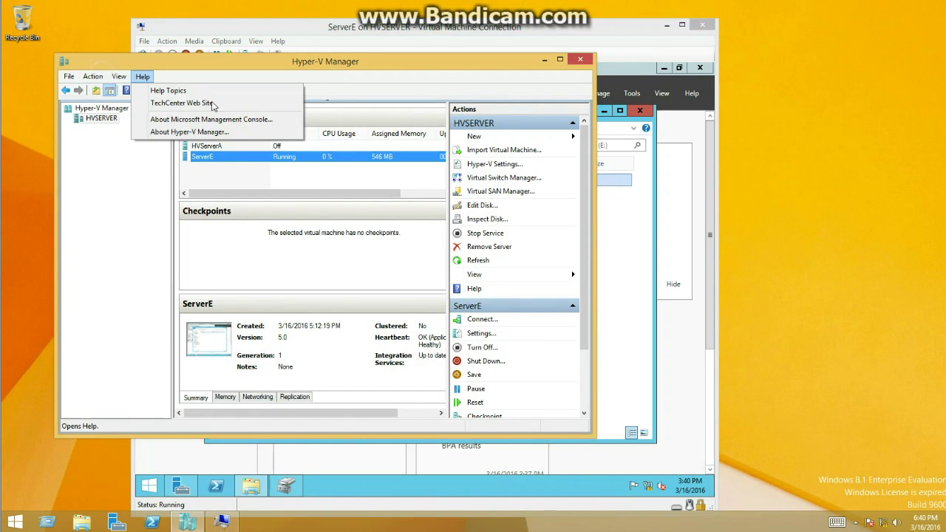
Open ServerE's settings and check that the SCSI hard drive is Childs.vhdx.
left_click(211, 177)
right_click(208, 157)
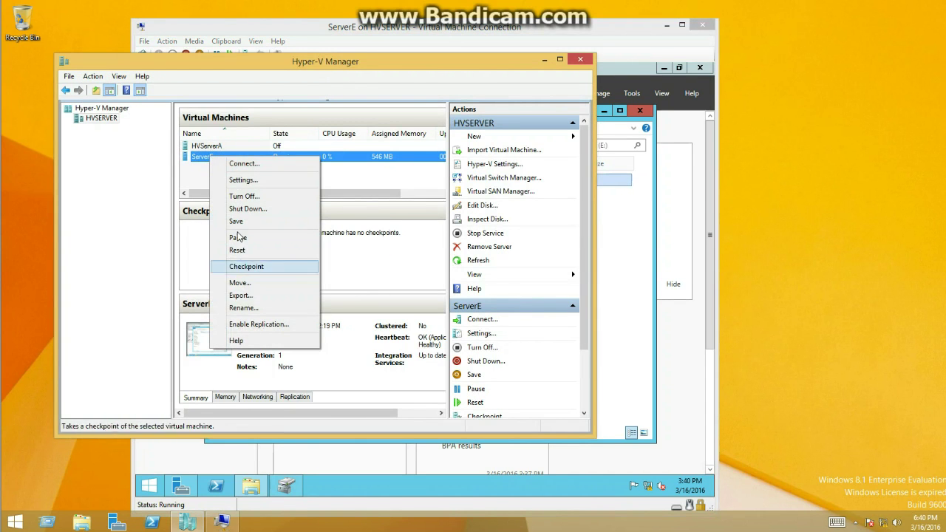
left_click(246, 180)
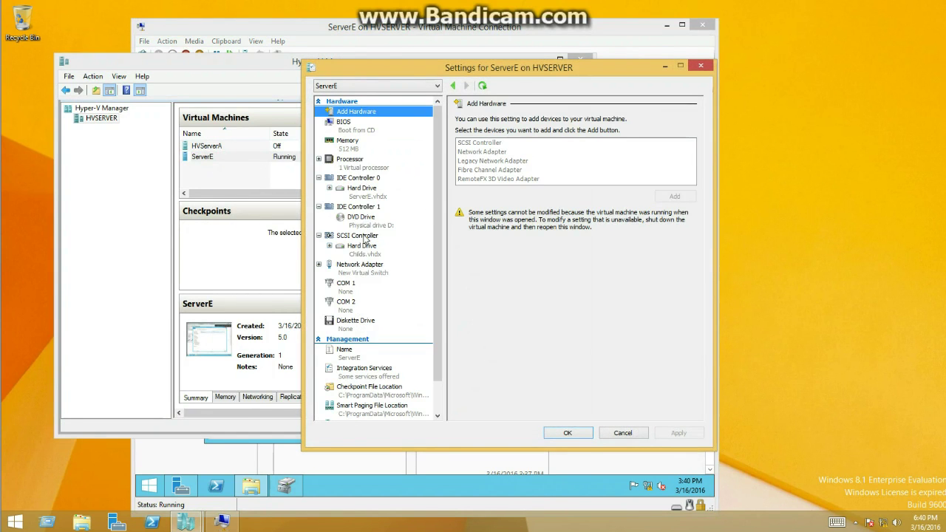
left_click(361, 249)
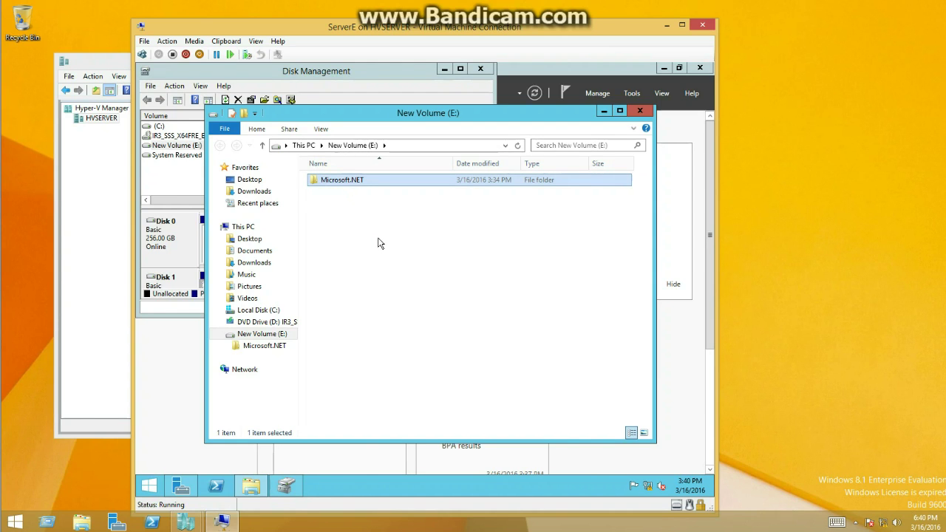
Open and then dismiss the Microsoft.NET folder's context menu.
right_click(340, 182)
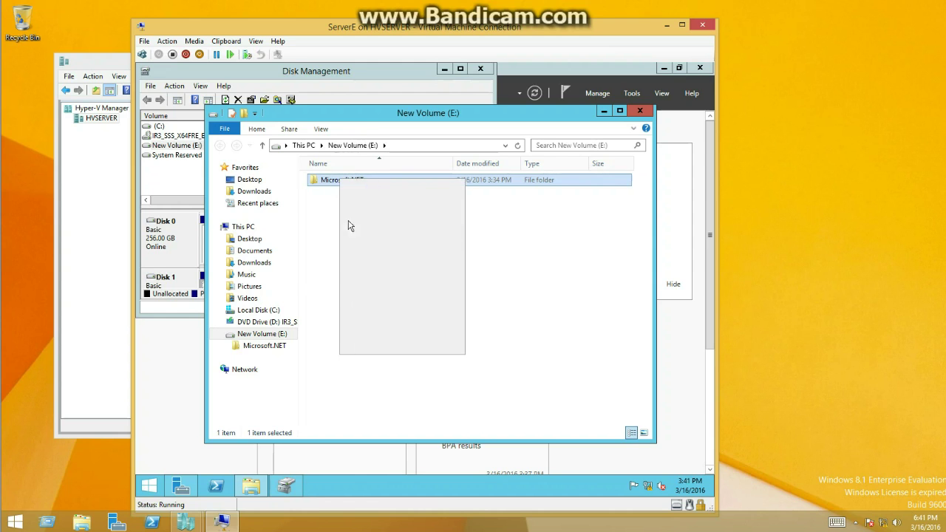
left_click(330, 200)
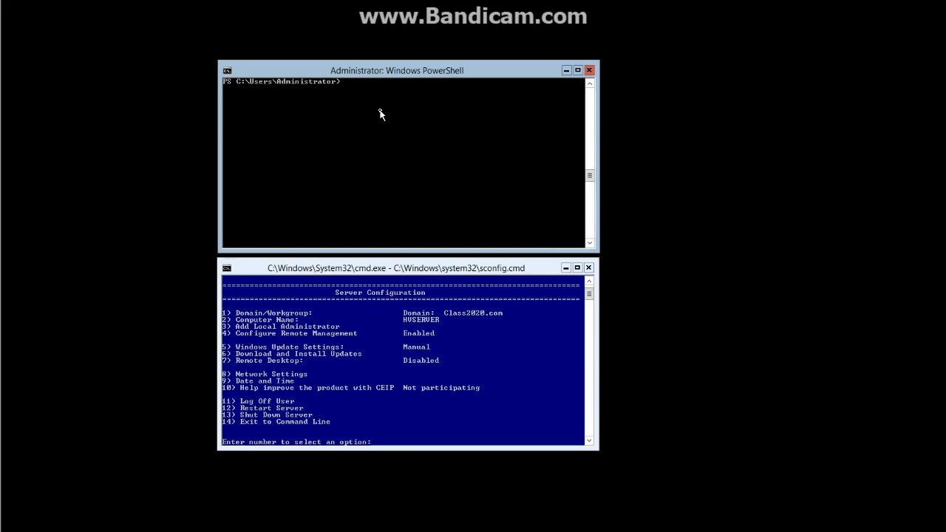
Run diskpart.exe, show its commands with help, and type list at the prompt.
type("diskpart.exe")
key("Return")
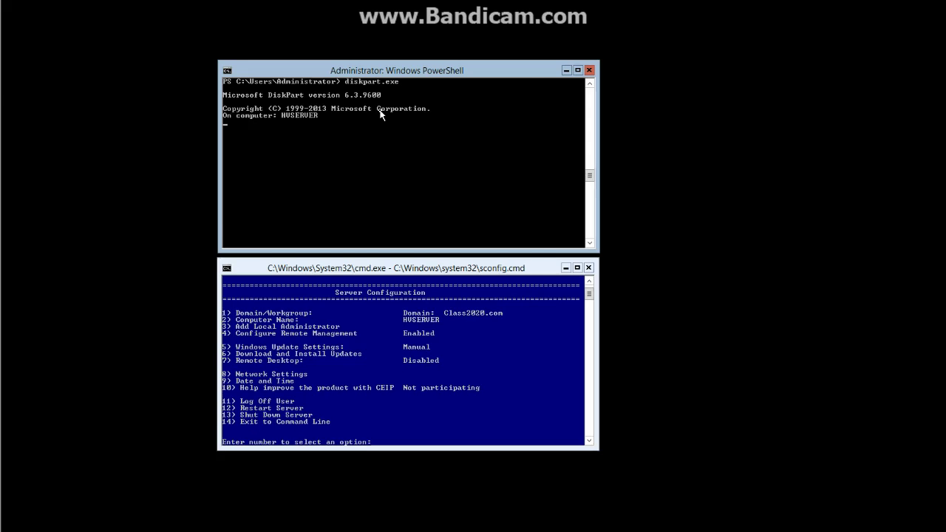
type("help")
key("Return")
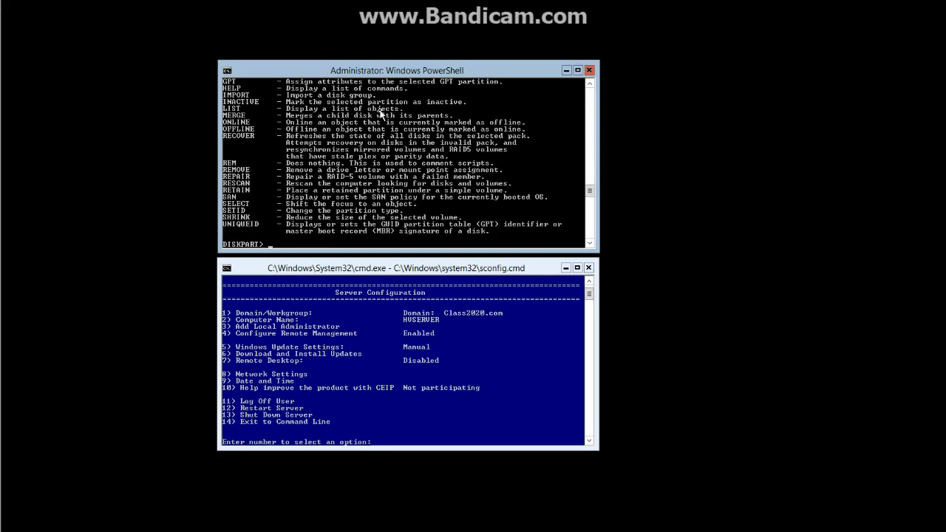
type("liar")
key("BackSpace")
key("BackSpace")
type("st")
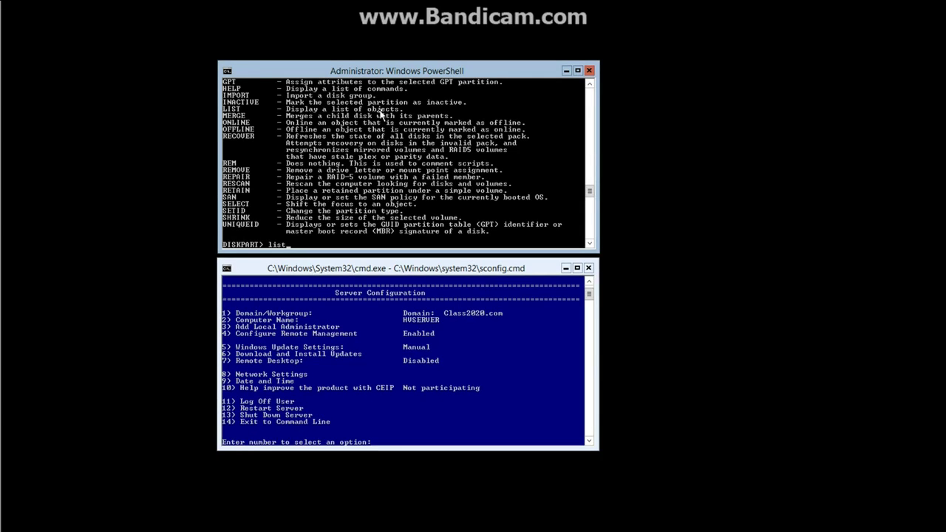